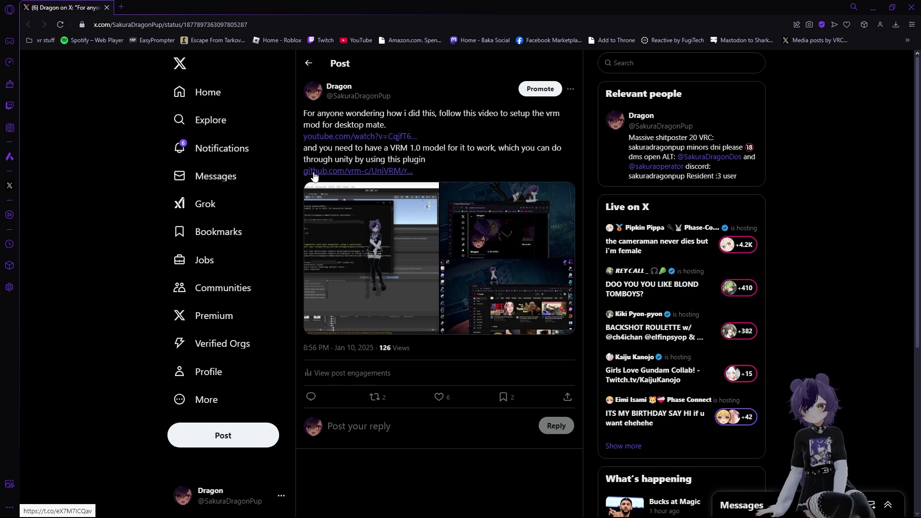
Open the UniVRM release page linked in the post in a separate browser tab and switch to it.
{"action": "middle_click", "coordinate": [360, 171]}
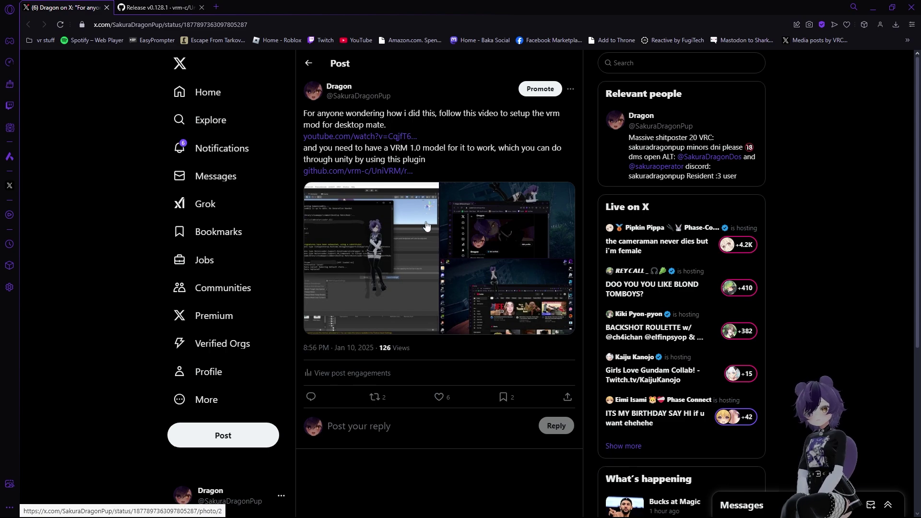
{"action": "key", "text": "ctrl+Tab"}
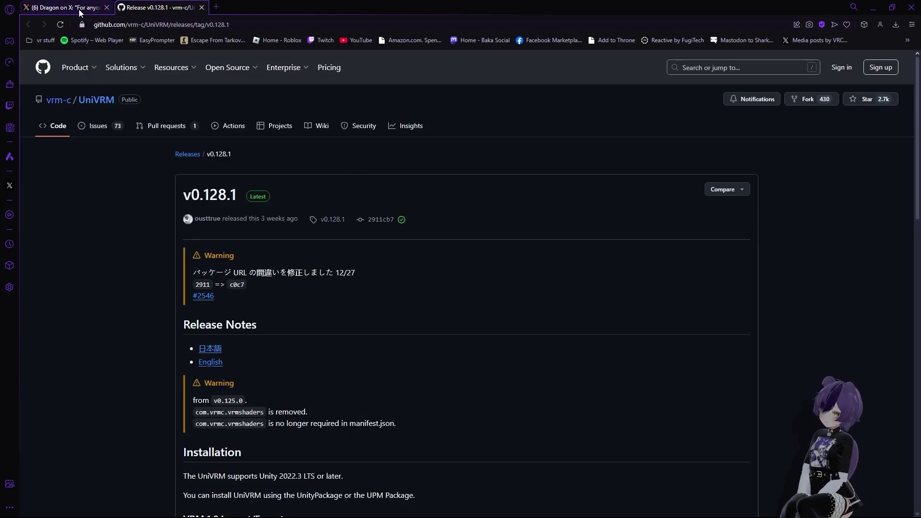
View the post's attached images of the custom desktop avatar and return to the UniVRM release page.
{"action": "left_click", "coordinate": [78, 9]}
{"action": "left_click", "coordinate": [422, 240]}
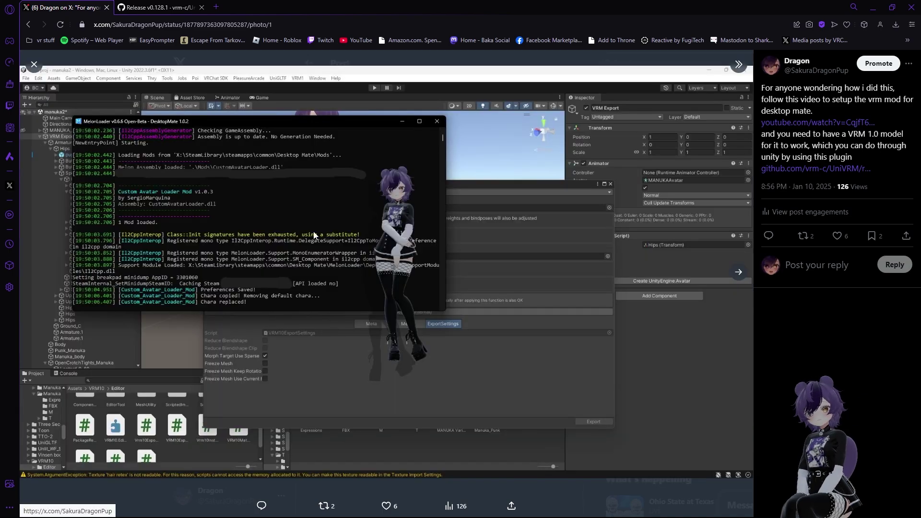
{"action": "left_click", "coordinate": [739, 275]}
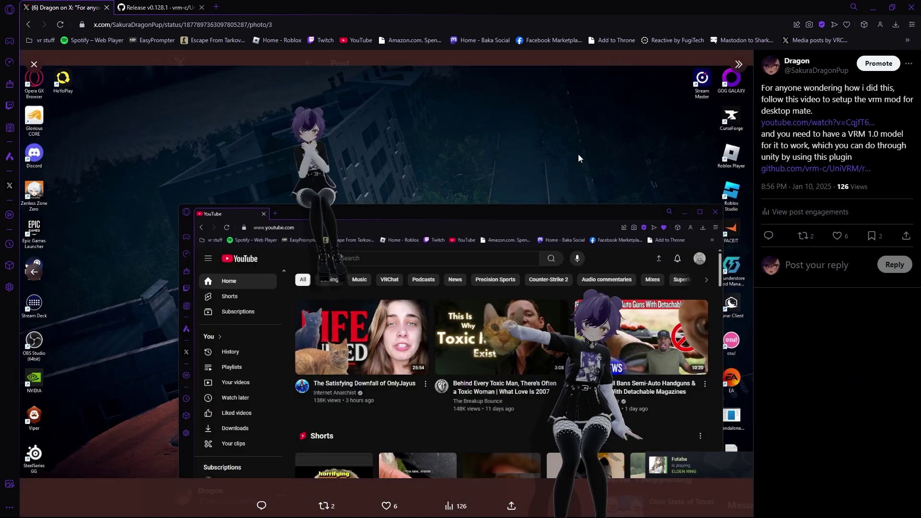
{"action": "left_click_drag", "start_coordinate": [769, 171], "coordinate": [511, 126]}
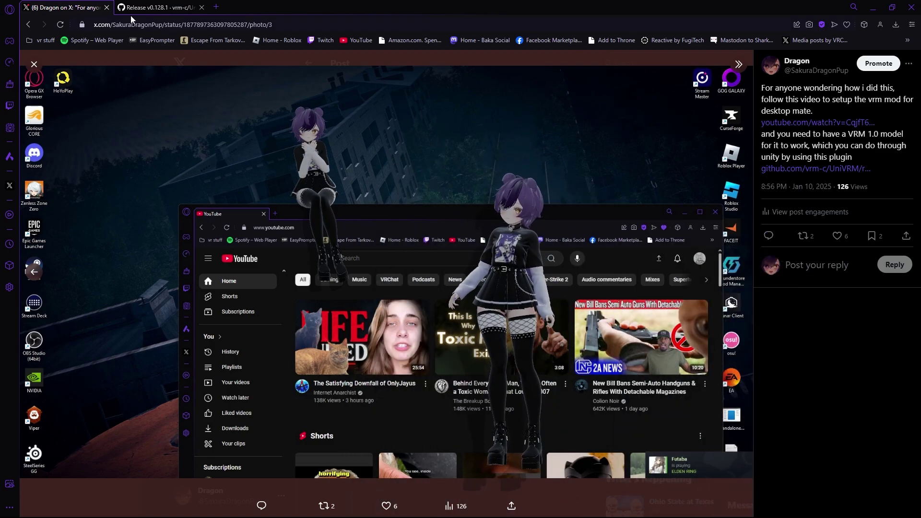
{"action": "left_click", "coordinate": [144, 8]}
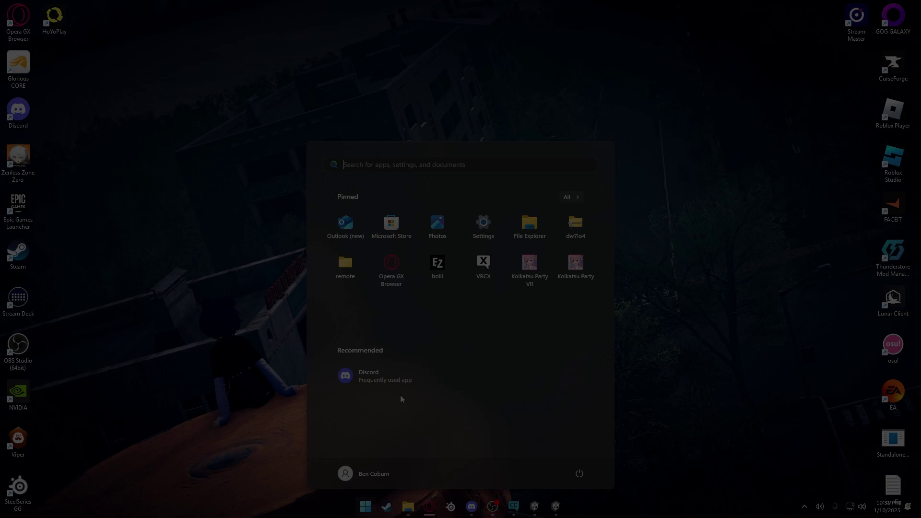
Launch Desktop Mate and move the avatar a little higher on the desktop.
{"action": "type", "text": "des"}
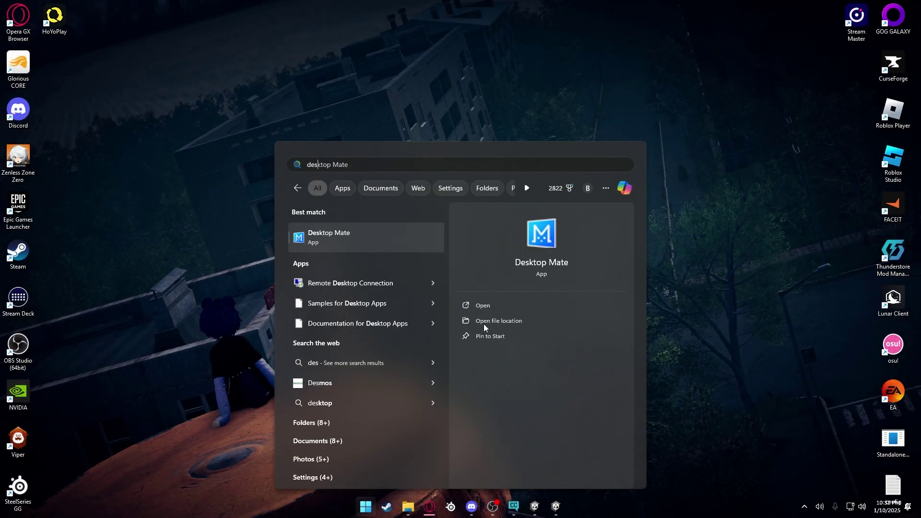
{"action": "left_click", "coordinate": [390, 243]}
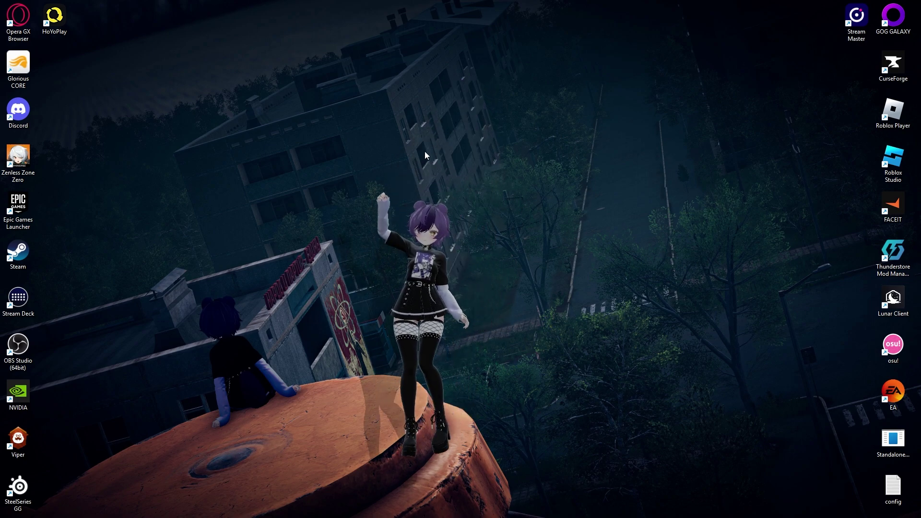
{"action": "left_click_drag", "start_coordinate": [426, 206], "coordinate": [443, 142]}
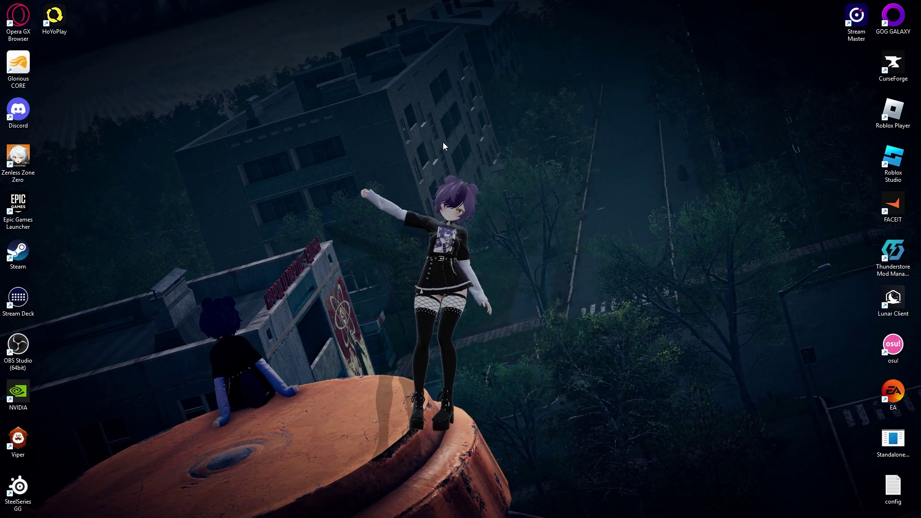
Switch Desktop Mate to its default character and lift it to the middle of the desktop.
{"action": "right_click", "coordinate": [482, 279]}
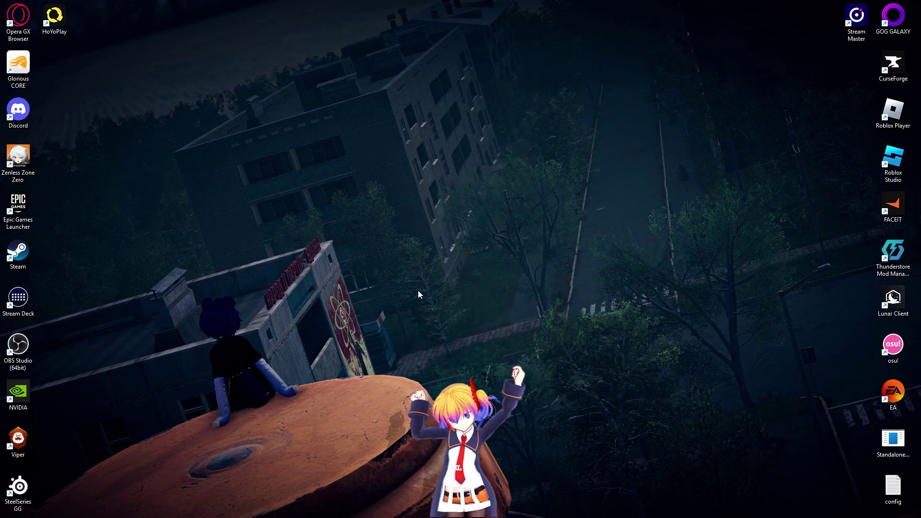
{"action": "left_click_drag", "start_coordinate": [500, 384], "coordinate": [456, 235]}
{"action": "left_click", "coordinate": [456, 235]}
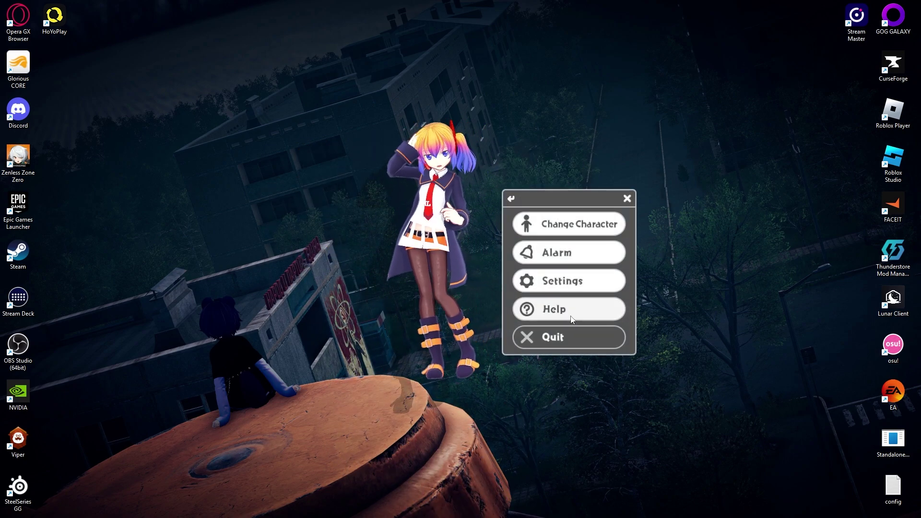
Load VRM Export6.vrm from the models folder as the custom character and lift it to mid-desktop.
{"action": "left_click", "coordinate": [639, 212]}
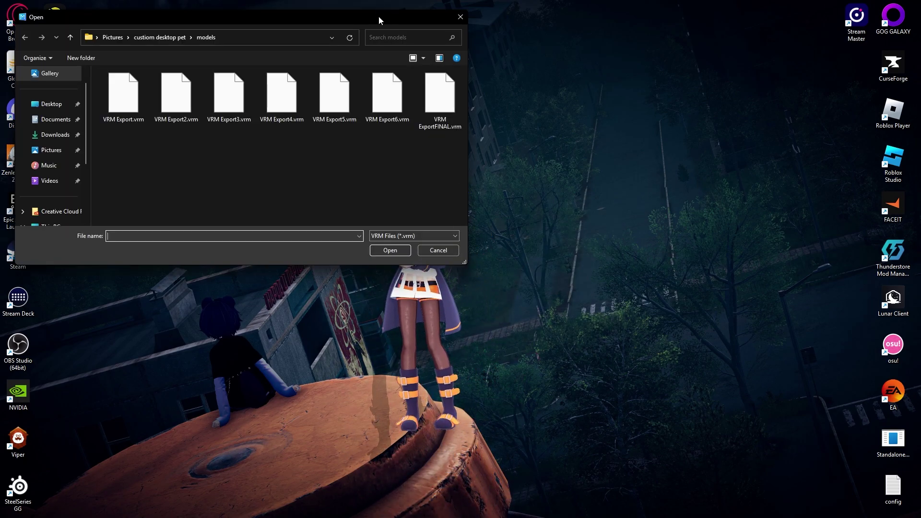
{"action": "left_click_drag", "start_coordinate": [378, 19], "coordinate": [507, 62]}
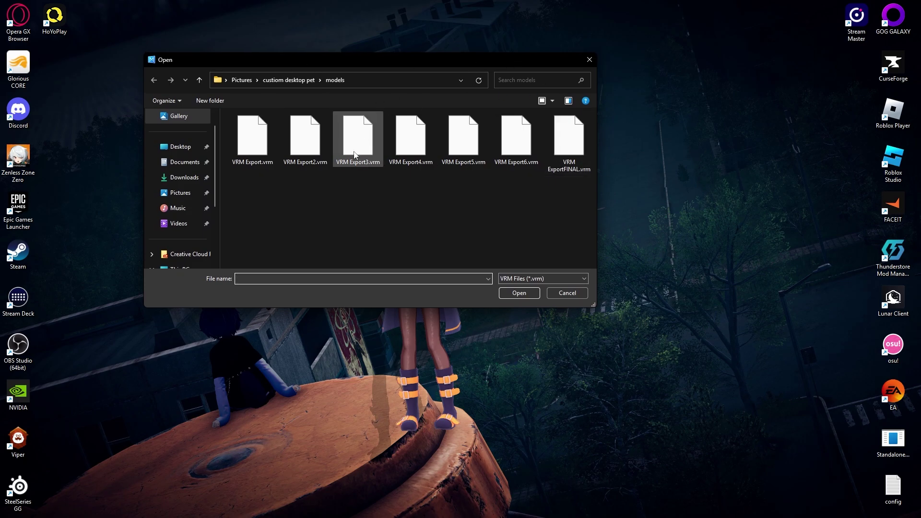
{"action": "left_click_drag", "start_coordinate": [361, 65], "coordinate": [350, 102]}
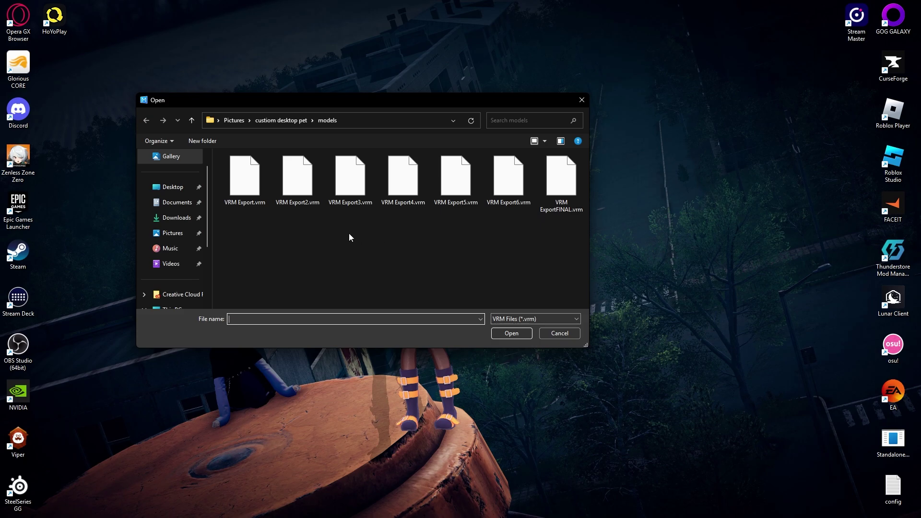
{"action": "left_click", "coordinate": [540, 182]}
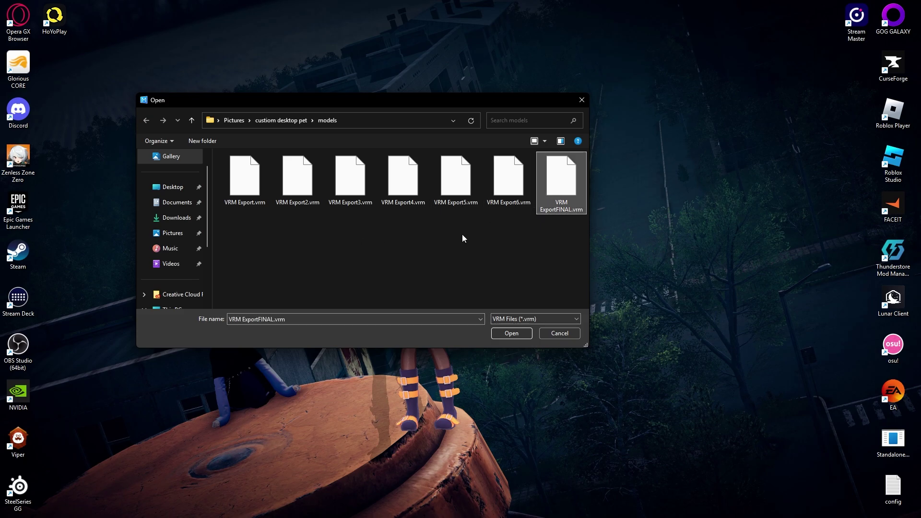
{"action": "left_click", "coordinate": [254, 175]}
{"action": "left_click", "coordinate": [307, 178]}
{"action": "left_click", "coordinate": [356, 179]}
{"action": "left_click", "coordinate": [406, 179]}
{"action": "left_click", "coordinate": [459, 181]}
{"action": "double_click", "coordinate": [515, 187]}
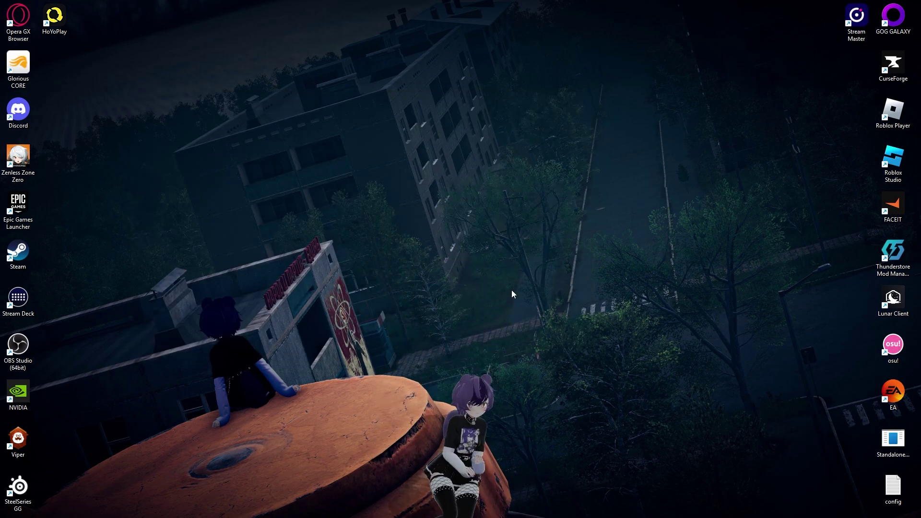
{"action": "left_click_drag", "start_coordinate": [511, 289], "coordinate": [441, 167]}
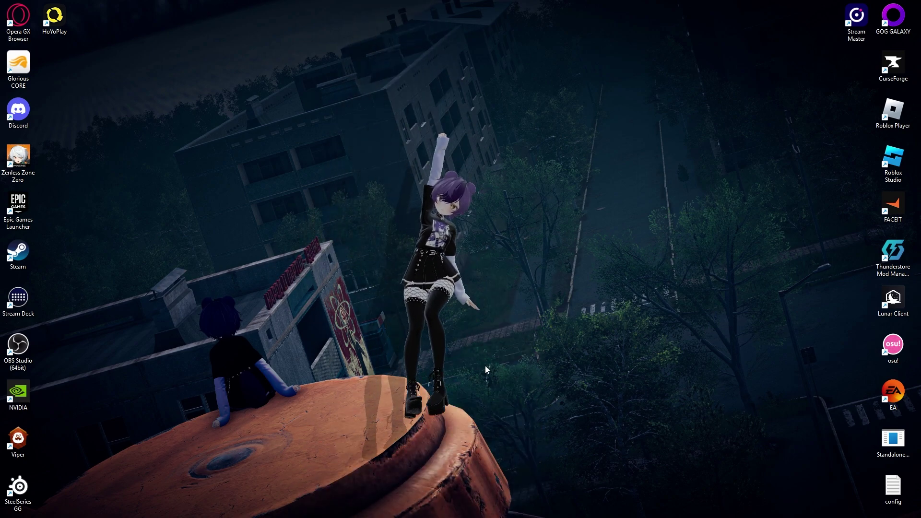
{"action": "left_click_drag", "start_coordinate": [520, 316], "coordinate": [431, 166]}
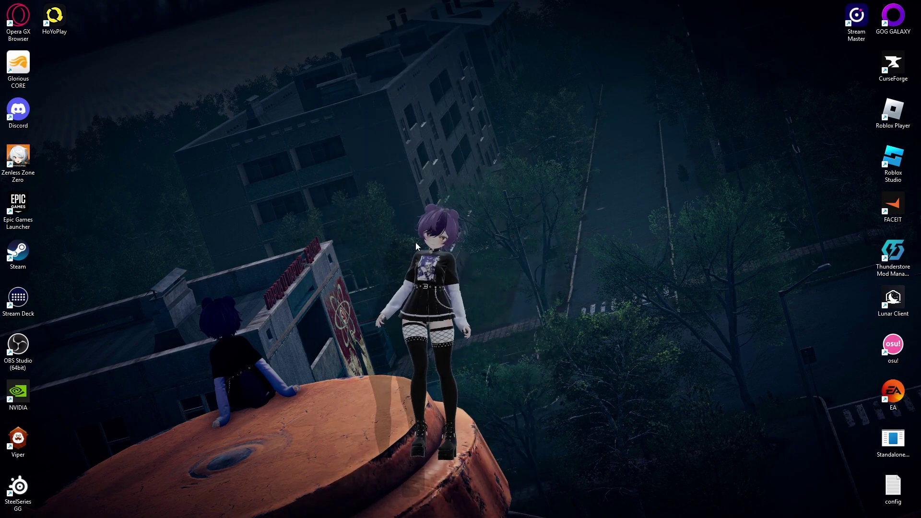
Switch to the manuka2 project in Unity and bring up the desktop avatar's character-change options.
{"action": "key", "text": "alt+Tab"}
{"action": "key", "text": "alt+Tab"}
{"action": "key", "text": "alt+Tab"}
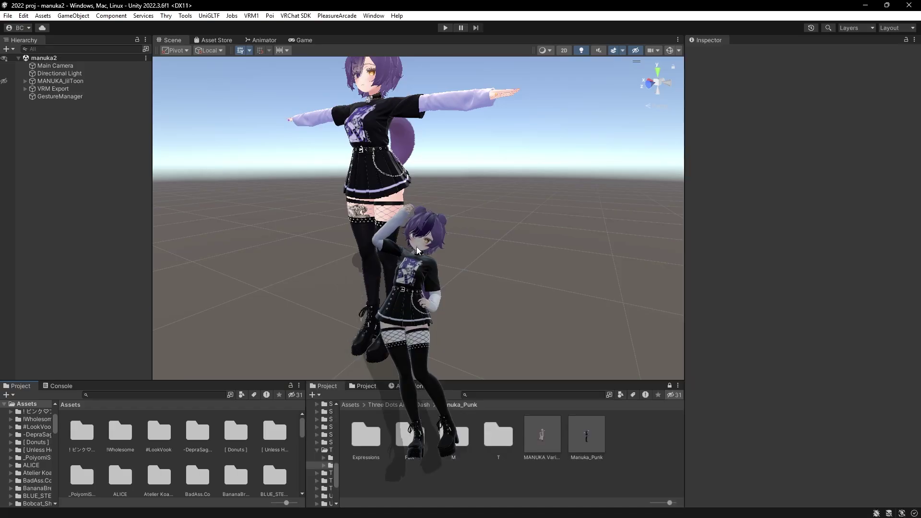
{"action": "right_click", "coordinate": [559, 250]}
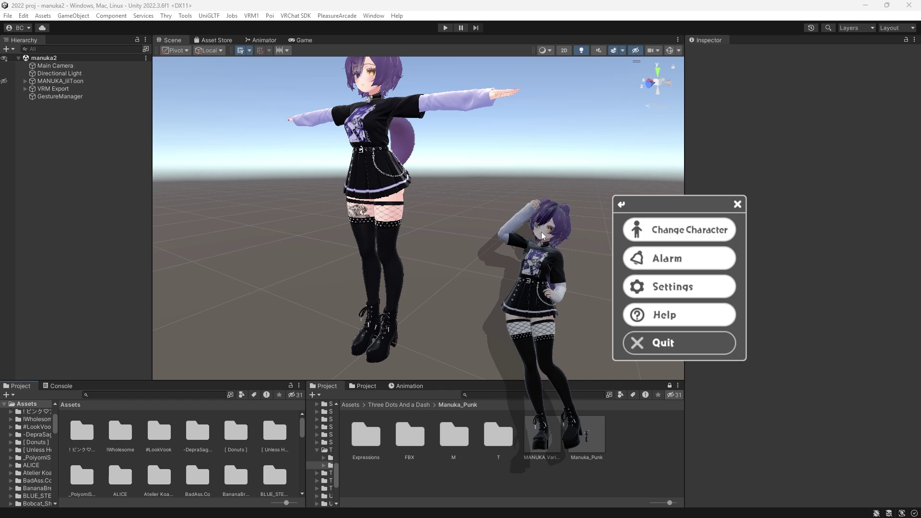
{"action": "left_click", "coordinate": [656, 234]}
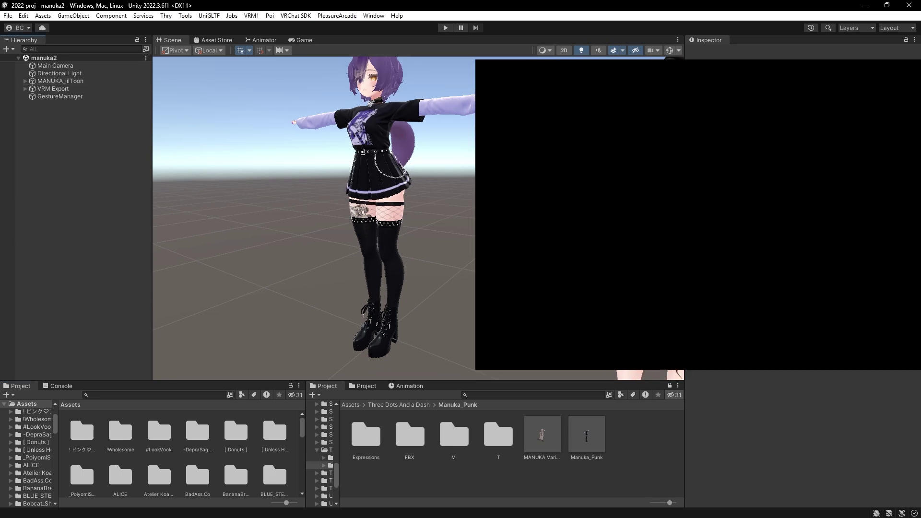
Show MANUKA_lilToon beside the export model in the scene and select it for inspection.
{"action": "middle_click_drag", "start_coordinate": [537, 230], "coordinate": [547, 264]}
{"action": "scroll", "coordinate": [499, 228], "scroll_direction": "up", "scroll_amount": 2}
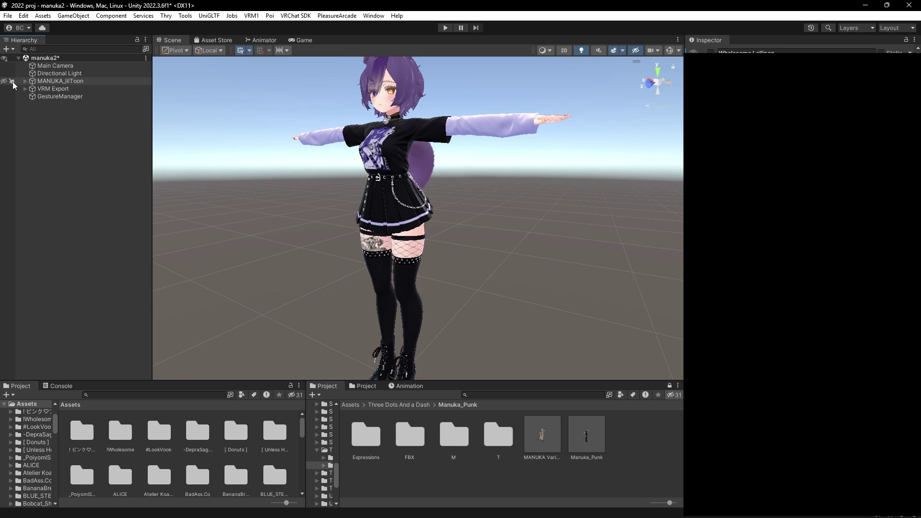
{"action": "right_click_drag", "start_coordinate": [469, 254], "coordinate": [531, 217]}
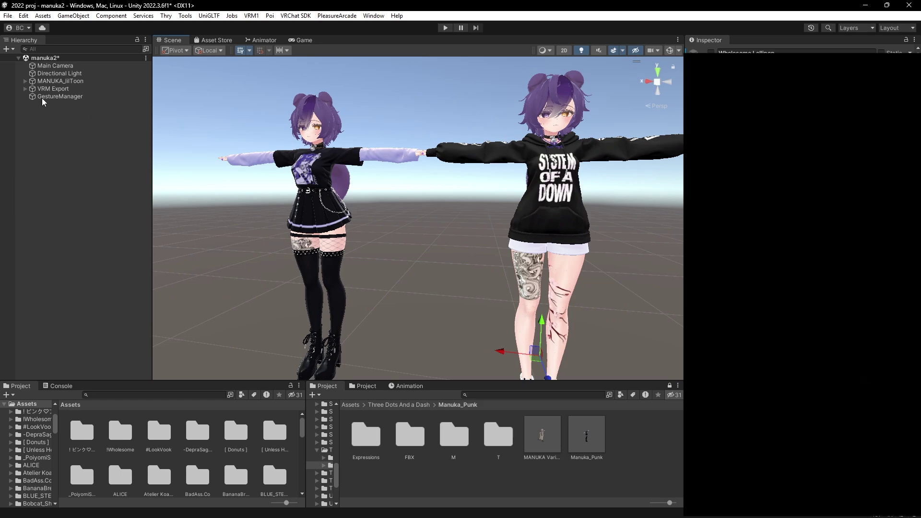
{"action": "left_click", "coordinate": [44, 82]}
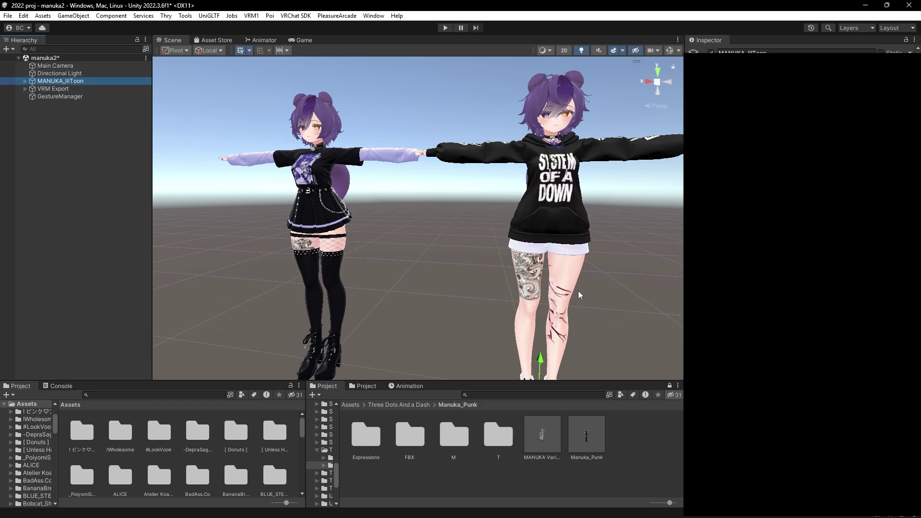
{"action": "left_click", "coordinate": [25, 81]}
{"action": "left_click", "coordinate": [26, 82]}
Frame the VRM Export model in the scene for inspection and hide MANUKA_lilToon.
{"action": "left_click", "coordinate": [53, 89]}
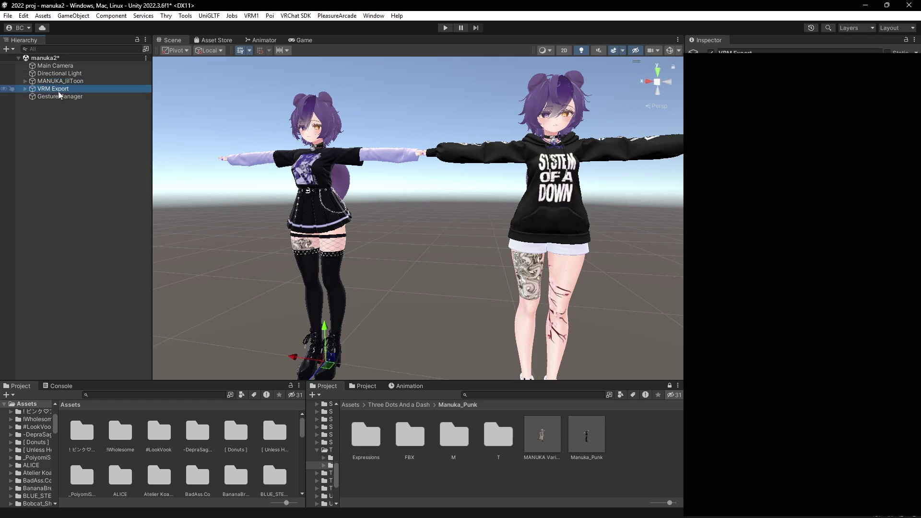
{"action": "key", "text": "f"}
{"action": "scroll", "coordinate": [494, 244], "scroll_direction": "down", "scroll_amount": 3}
{"action": "scroll", "coordinate": [493, 245], "scroll_direction": "up", "scroll_amount": 4}
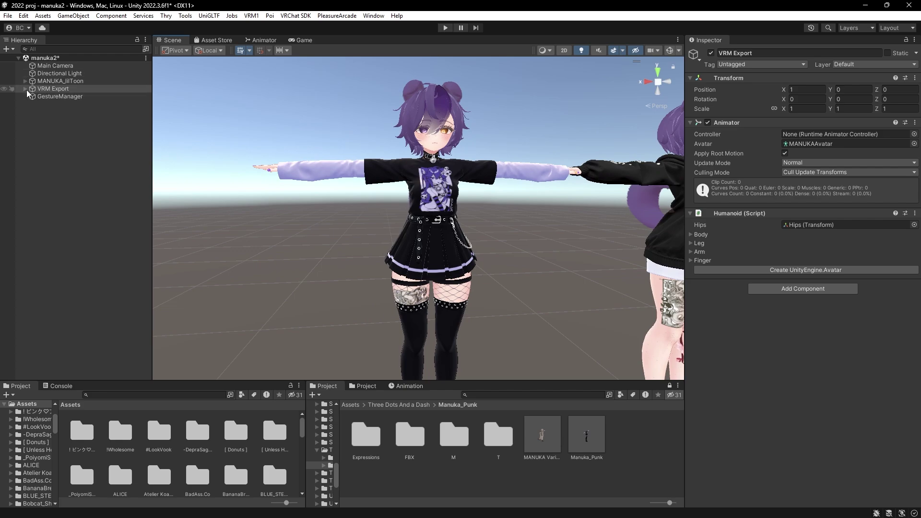
{"action": "left_click", "coordinate": [4, 89]}
{"action": "left_click", "coordinate": [4, 90]}
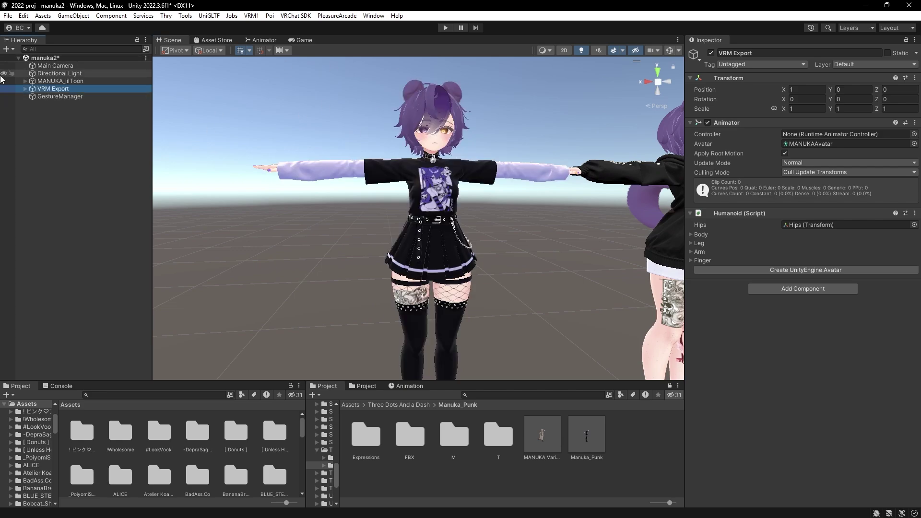
{"action": "left_click", "coordinate": [5, 82]}
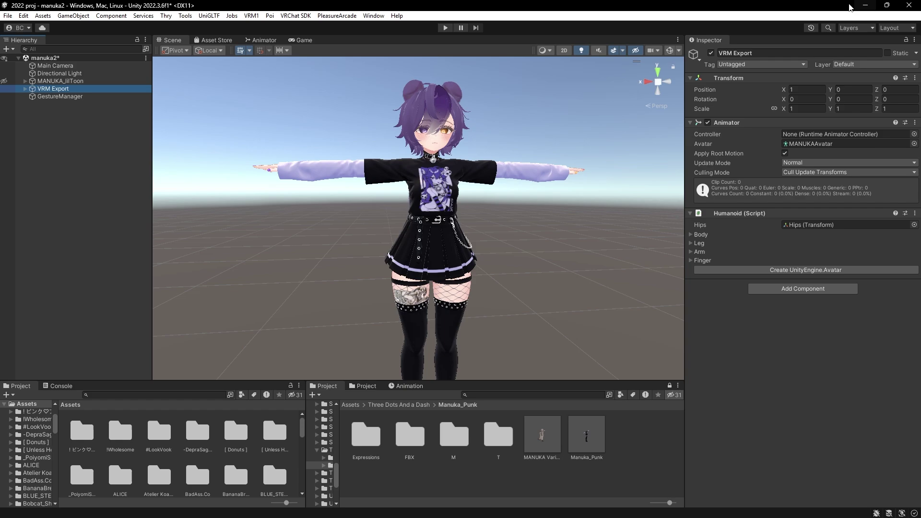
Minimize the manuka2 project and switch to the empty New Project window in Unity.
{"action": "left_click_drag", "start_coordinate": [768, 8], "coordinate": [744, 0]}
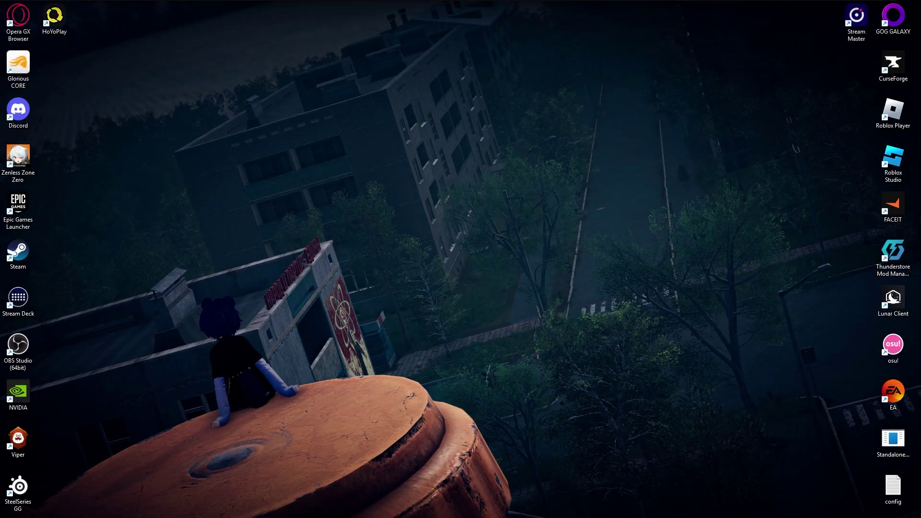
{"action": "mouse_move", "coordinate": [529, 513]}
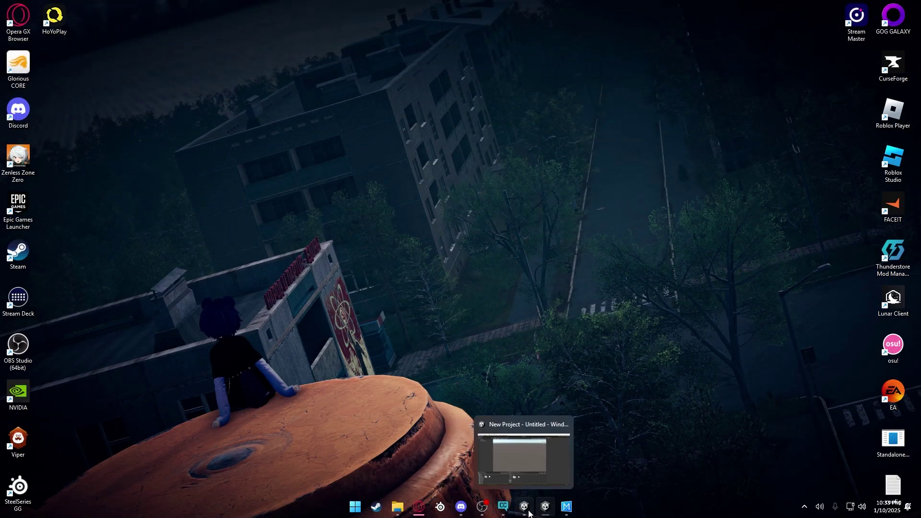
{"action": "left_click", "coordinate": [502, 445]}
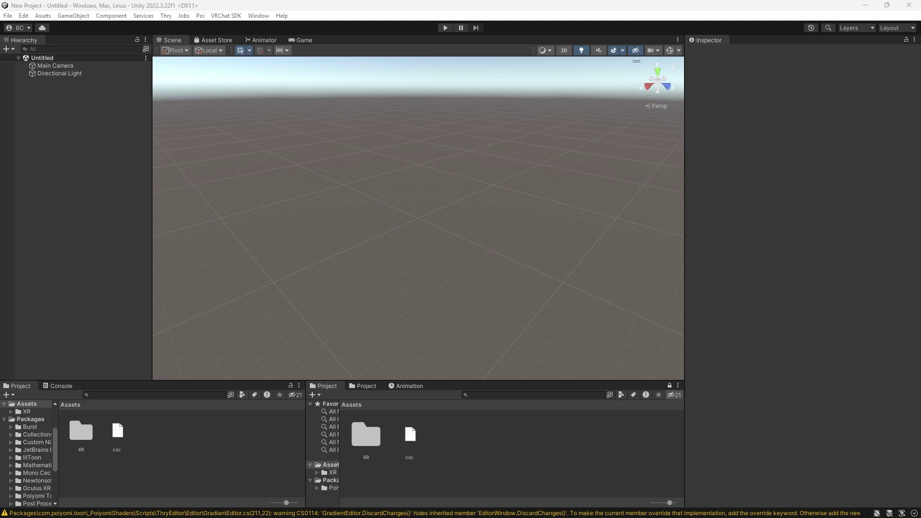
Import the MANUKA assets and place the MANUKA_lilToon prefab from their Prefab folder in the scene.
{"action": "left_click_drag", "start_coordinate": [212, 459], "coordinate": [211, 460]}
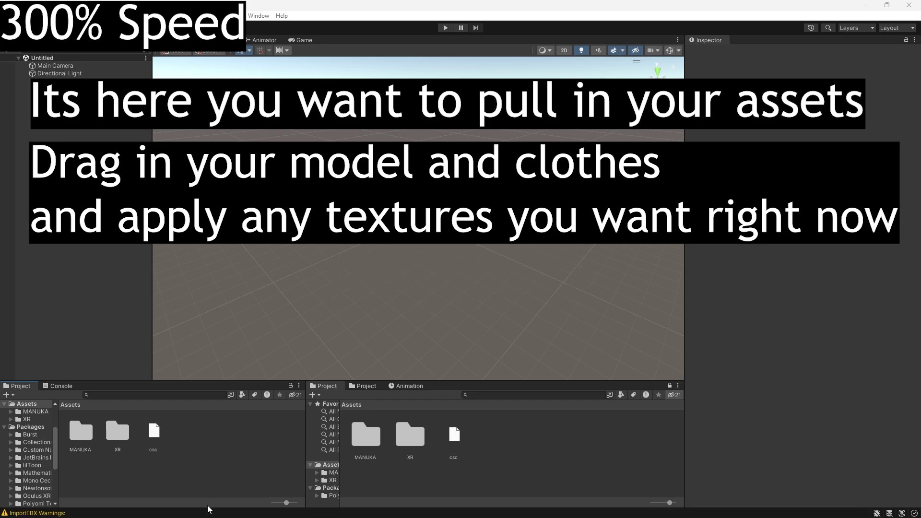
{"action": "double_click", "coordinate": [80, 432]}
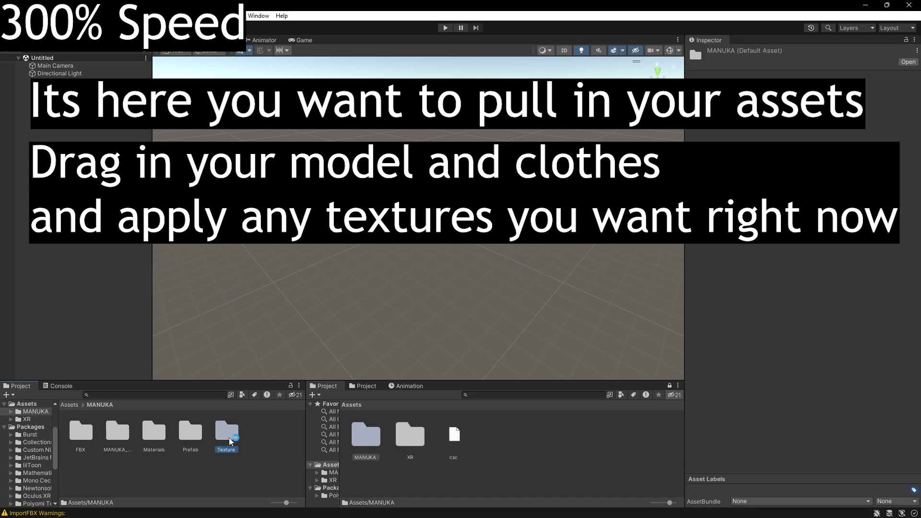
{"action": "double_click", "coordinate": [191, 432]}
{"action": "left_click_drag", "start_coordinate": [81, 431], "coordinate": [470, 269]}
{"action": "scroll", "coordinate": [470, 268], "scroll_direction": "up", "scroll_amount": 4}
{"action": "middle_click_drag", "start_coordinate": [470, 298], "coordinate": [469, 258]}
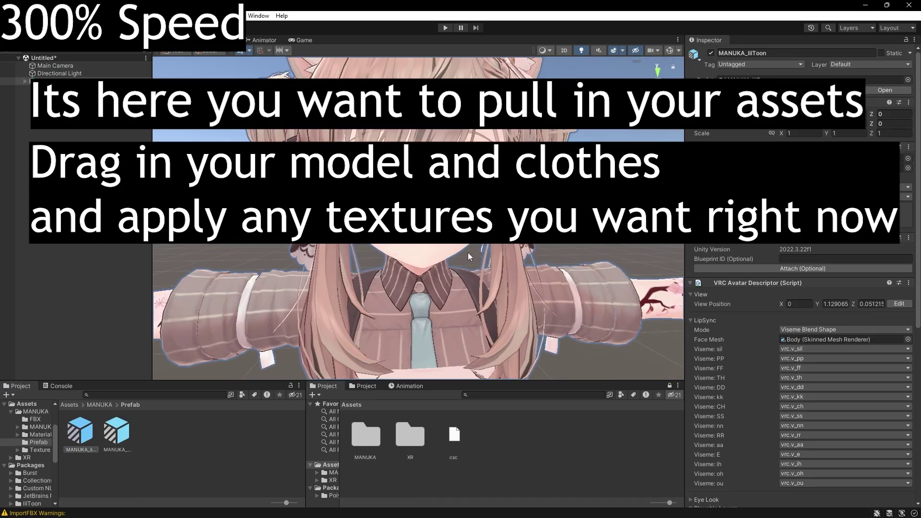
{"action": "scroll", "coordinate": [469, 278], "scroll_direction": "down", "scroll_amount": 5}
{"action": "middle_click_drag", "start_coordinate": [469, 291], "coordinate": [469, 240]}
Import the complete VRM-0.128.1_c0c7 package from the custiom desktop pet folder into the project.
{"action": "left_click", "coordinate": [41, 434]}
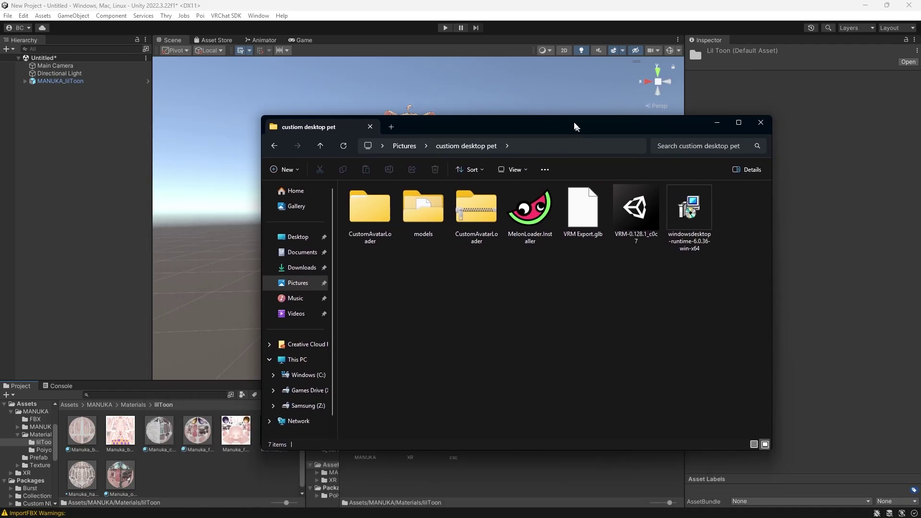
{"action": "left_click_drag", "start_coordinate": [576, 128], "coordinate": [561, 115]}
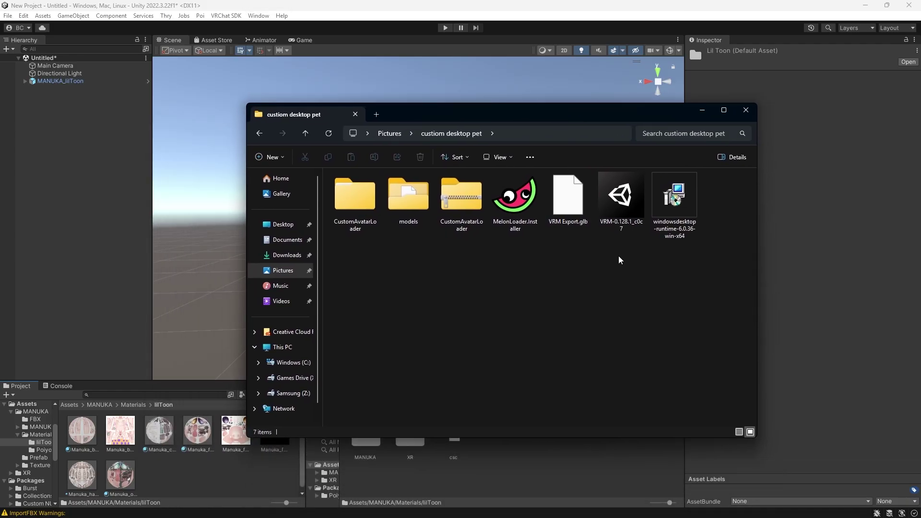
{"action": "left_click_drag", "start_coordinate": [624, 240], "coordinate": [617, 276]}
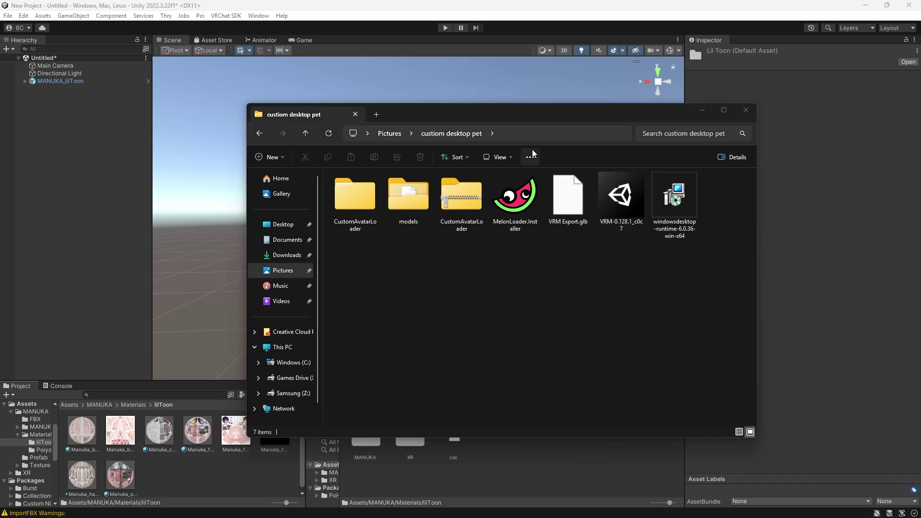
{"action": "left_click_drag", "start_coordinate": [525, 120], "coordinate": [509, 463]}
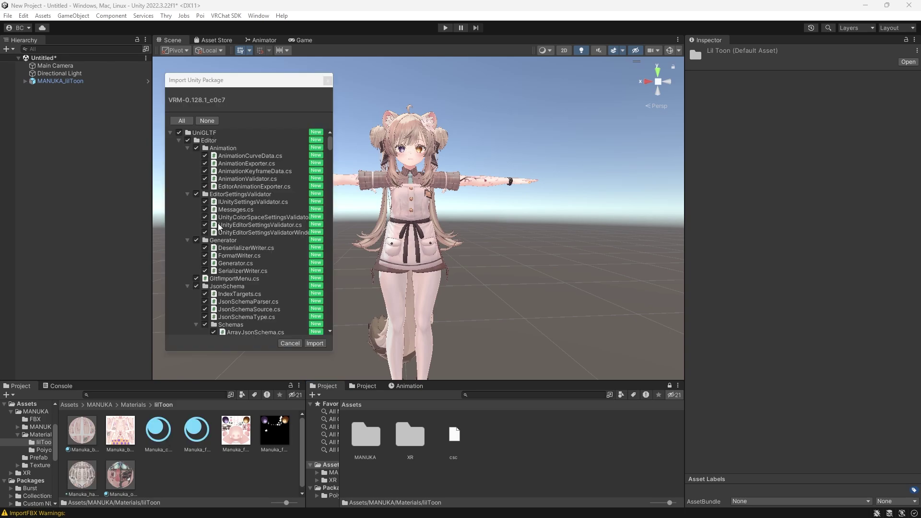
{"action": "scroll", "coordinate": [235, 299], "scroll_direction": "down", "scroll_amount": 10}
{"action": "scroll", "coordinate": [235, 300], "scroll_direction": "down", "scroll_amount": 5}
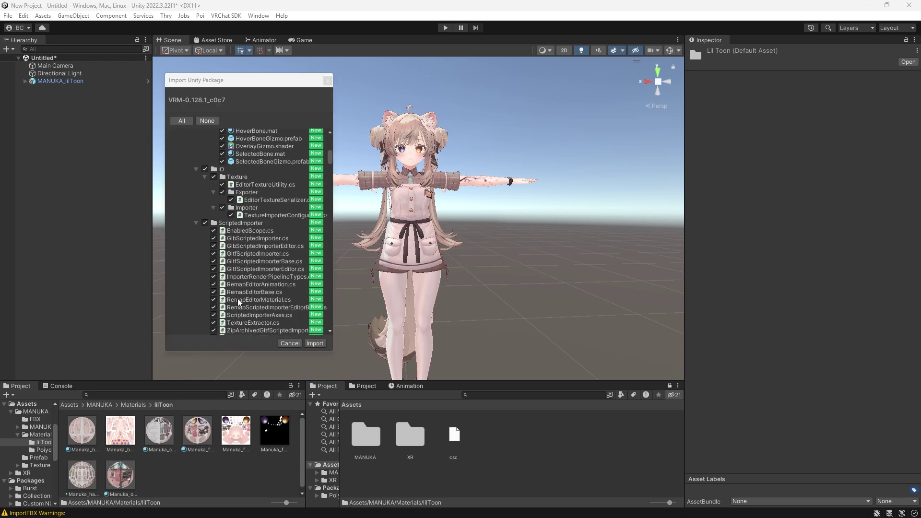
{"action": "left_click", "coordinate": [314, 343]}
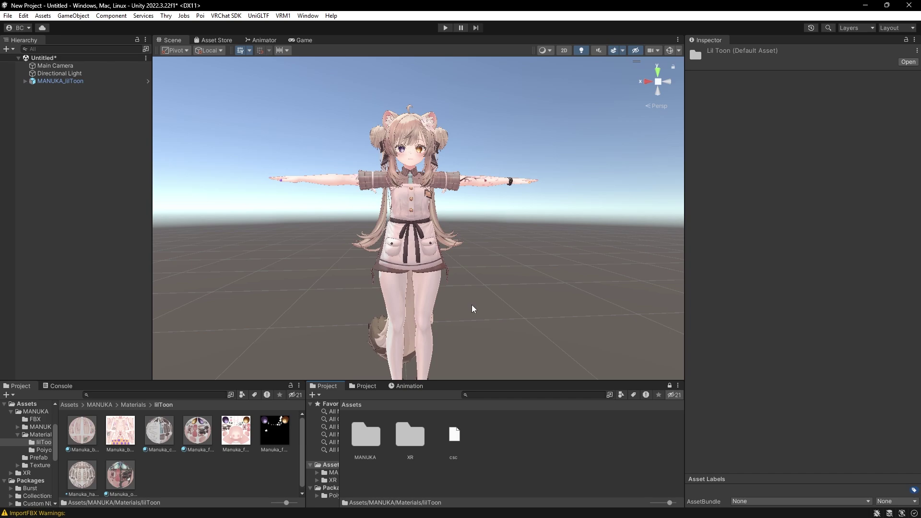
Show the project's root Assets folder and look through the available VRM1 commands.
{"action": "left_click", "coordinate": [98, 418]}
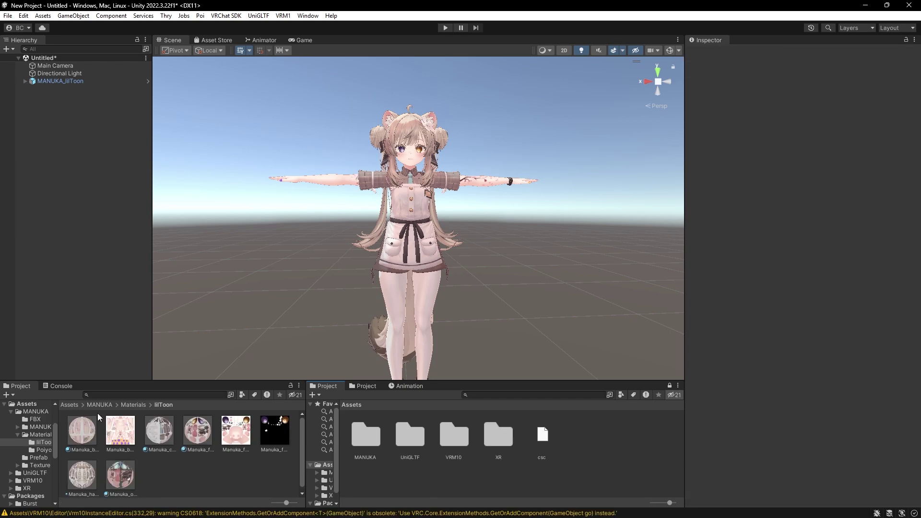
{"action": "left_click", "coordinate": [69, 405]}
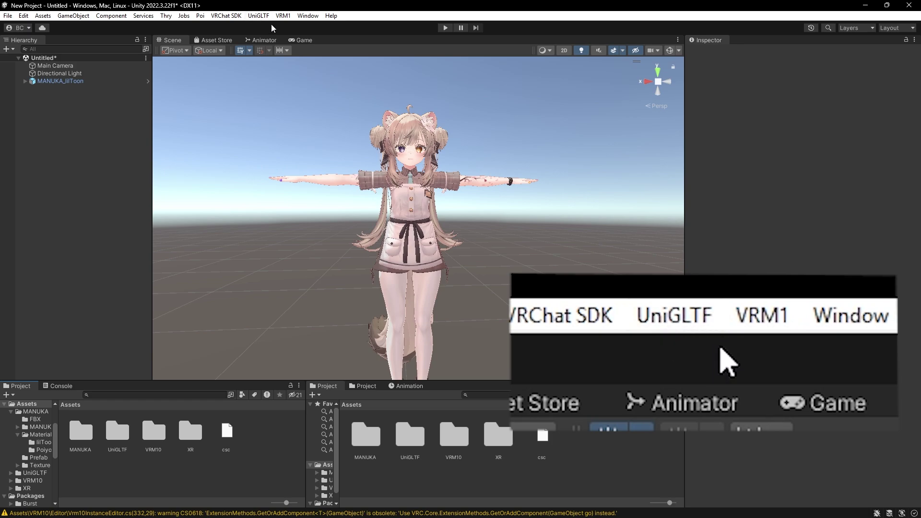
{"action": "left_click", "coordinate": [284, 19]}
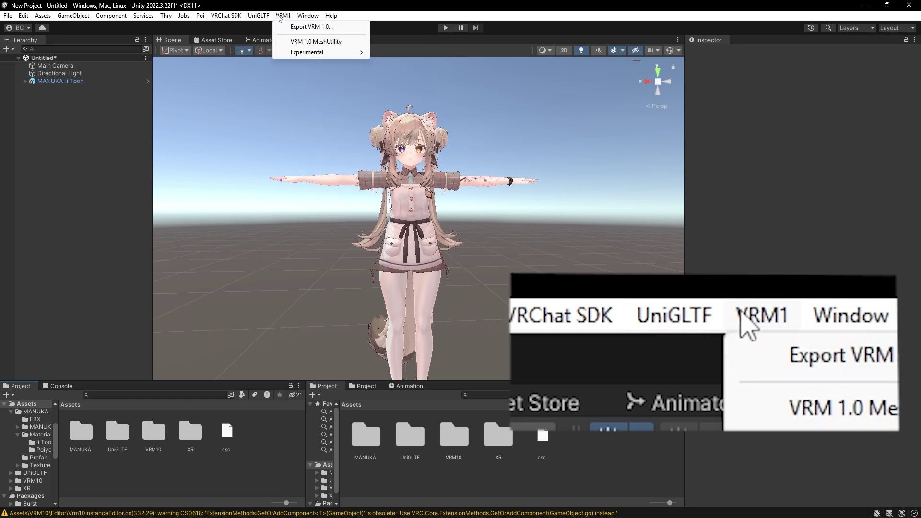
{"action": "mouse_move", "coordinate": [262, 22]}
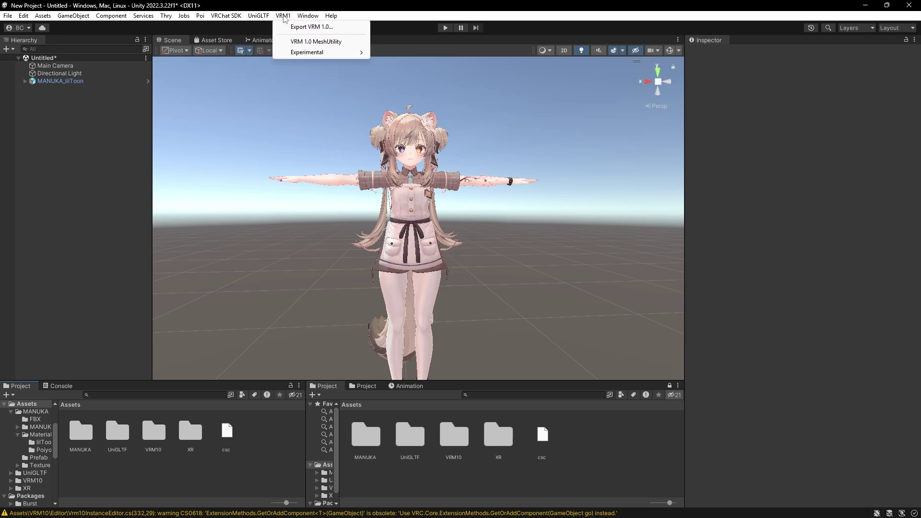
{"action": "left_click", "coordinate": [74, 105]}
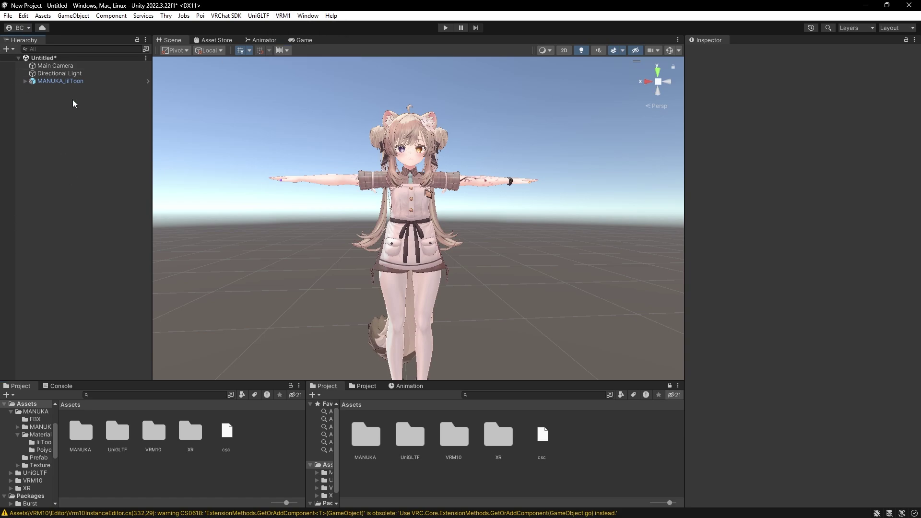
Examine the child objects of MANUKA_lilToon in the hierarchy and collapse them again.
{"action": "left_click", "coordinate": [25, 82]}
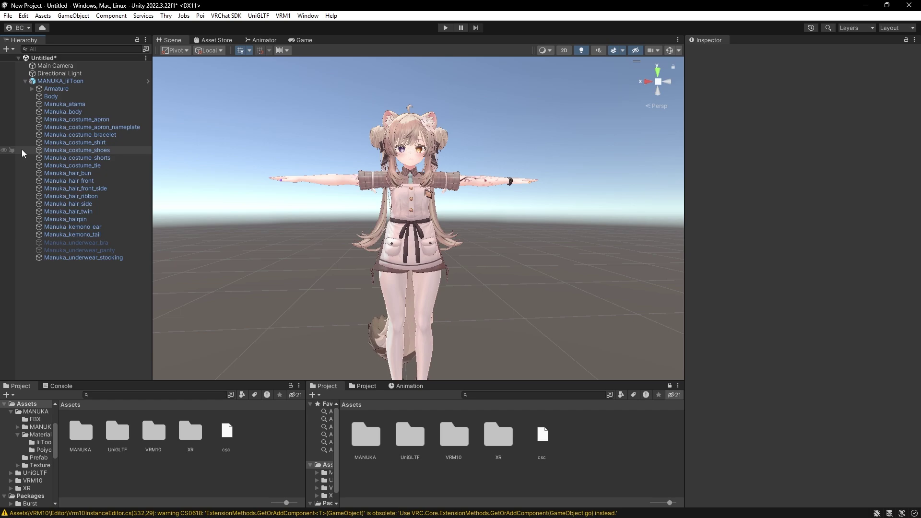
{"action": "left_click", "coordinate": [25, 81]}
{"action": "left_click", "coordinate": [25, 81]}
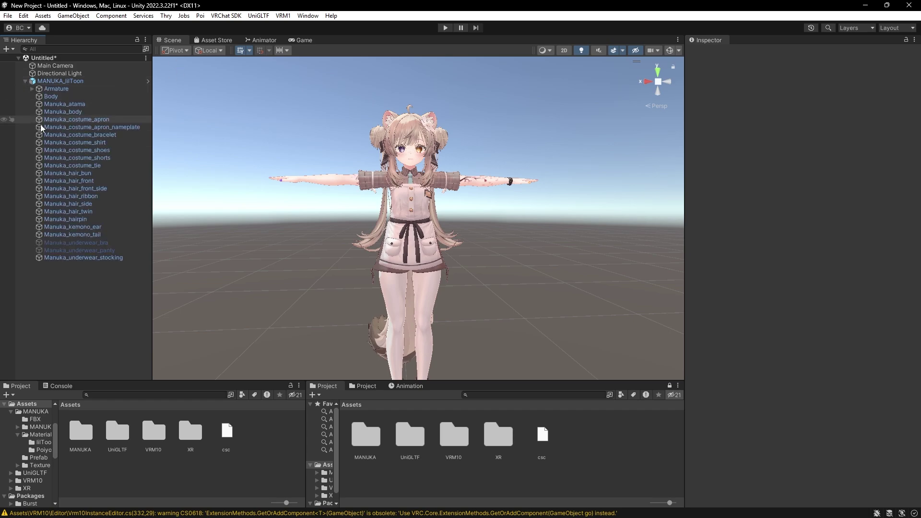
{"action": "left_click", "coordinate": [25, 81]}
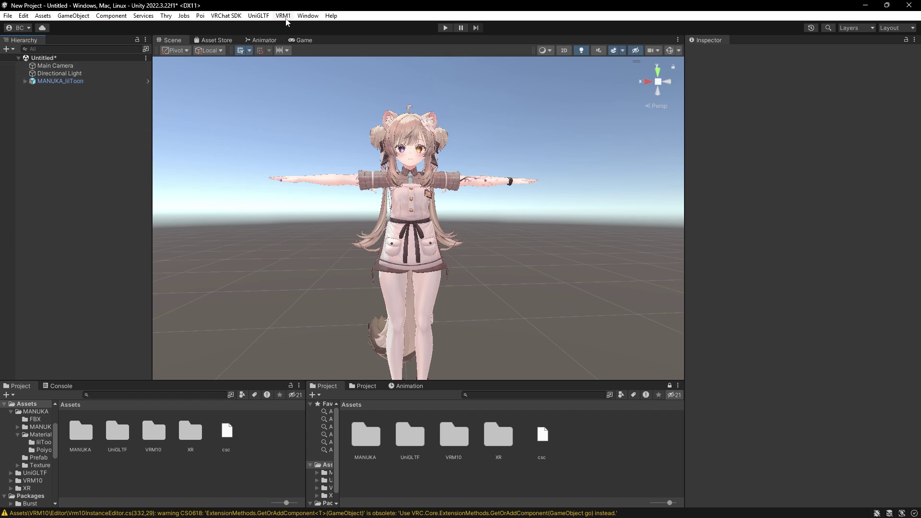
{"action": "left_click", "coordinate": [283, 16]}
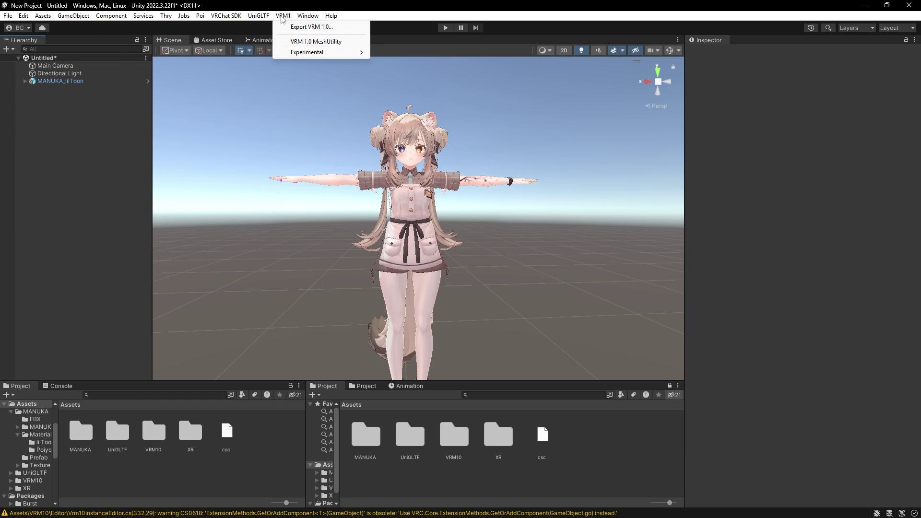
{"action": "left_click", "coordinate": [293, 28]}
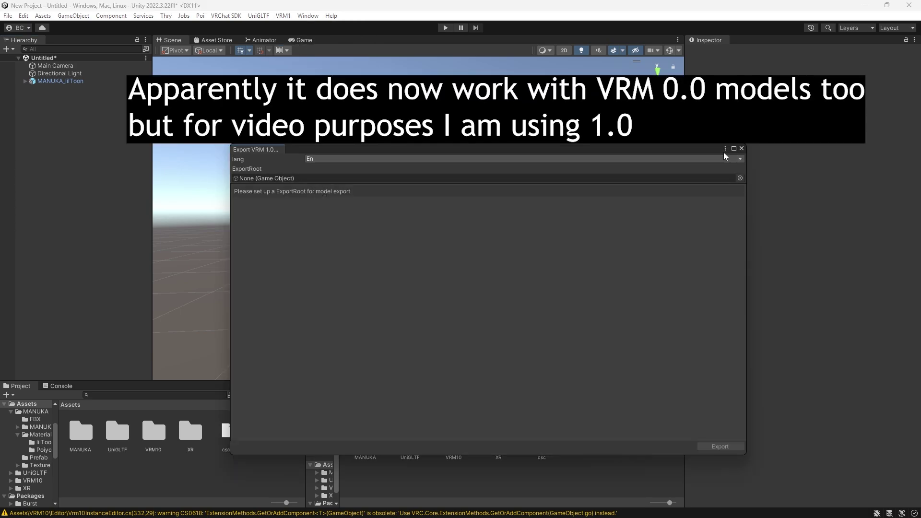
{"action": "left_click", "coordinate": [741, 148]}
Start a VRM 1.0 export of MANUKA_lilToon with the name cjndwiopvnefor and the author a.
{"action": "left_click", "coordinate": [55, 82]}
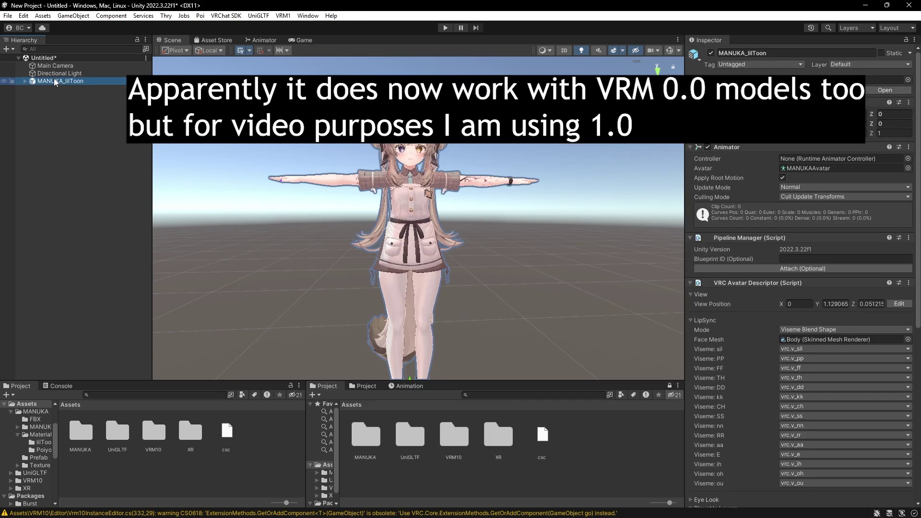
{"action": "left_click", "coordinate": [283, 16]}
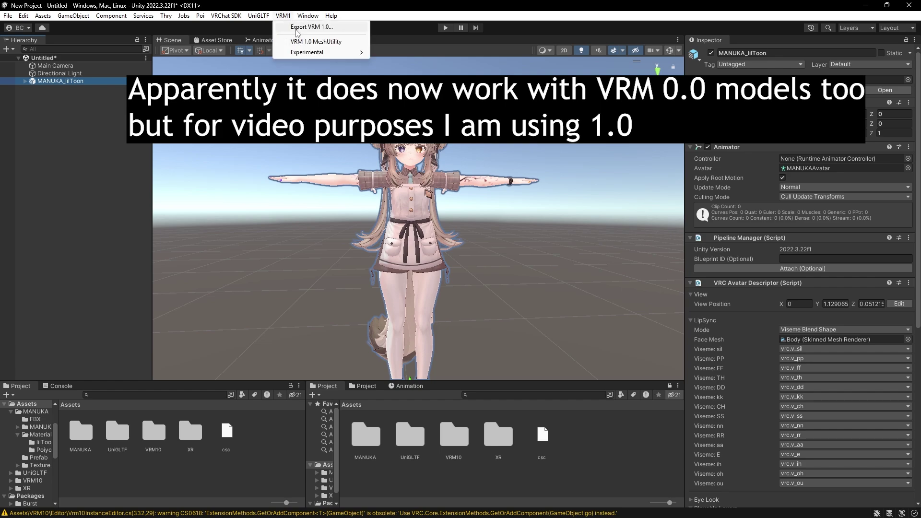
{"action": "left_click", "coordinate": [311, 27]}
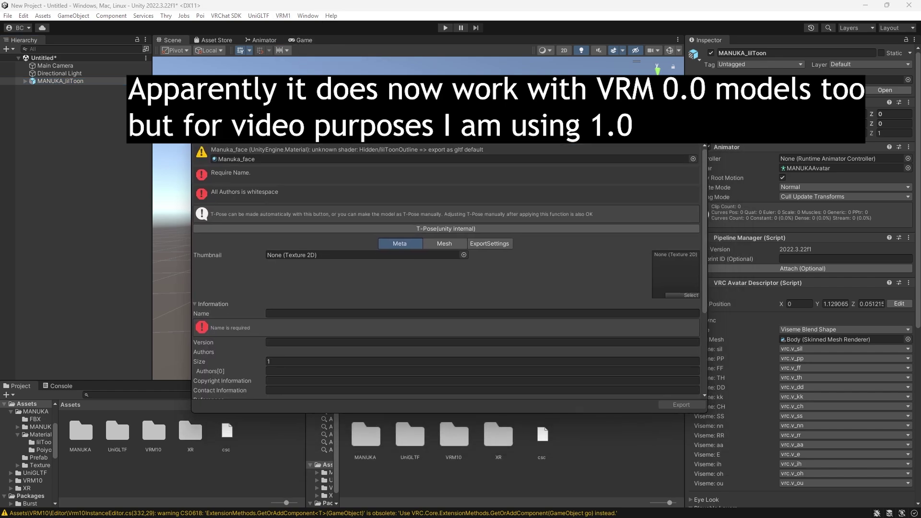
{"action": "left_click_drag", "start_coordinate": [451, 116], "coordinate": [440, 112]}
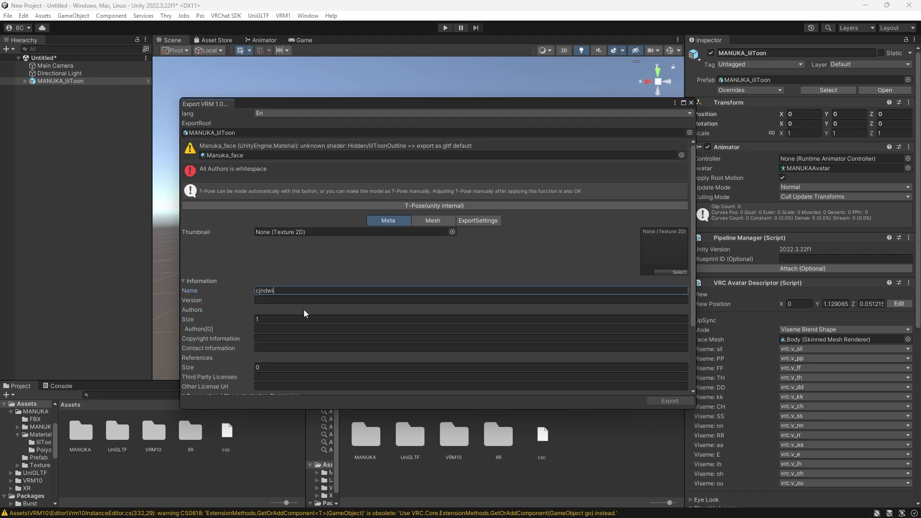
{"action": "type", "text": "cjndwiopvnefor"}
{"action": "left_click", "coordinate": [289, 331]}
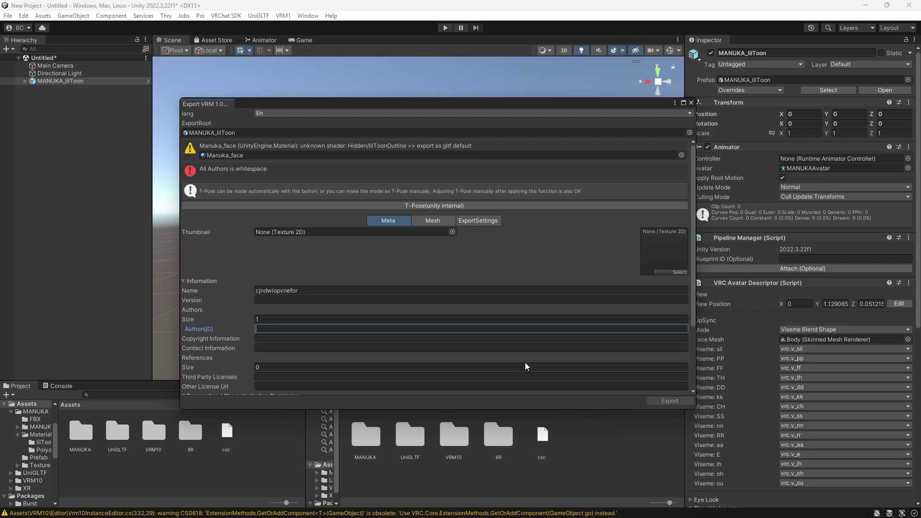
{"action": "type", "text": "a"}
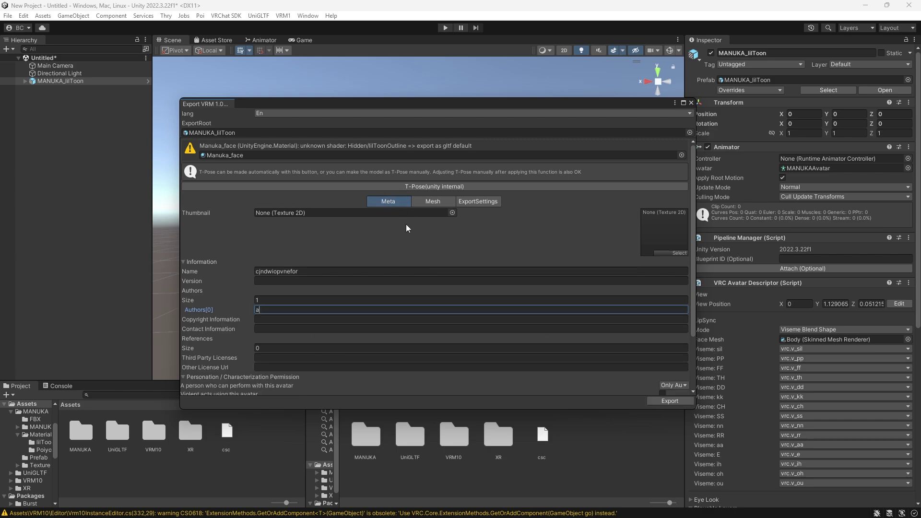
Review the mesh list and export settings of the VRM export, then return to its metadata.
{"action": "left_click", "coordinate": [438, 203]}
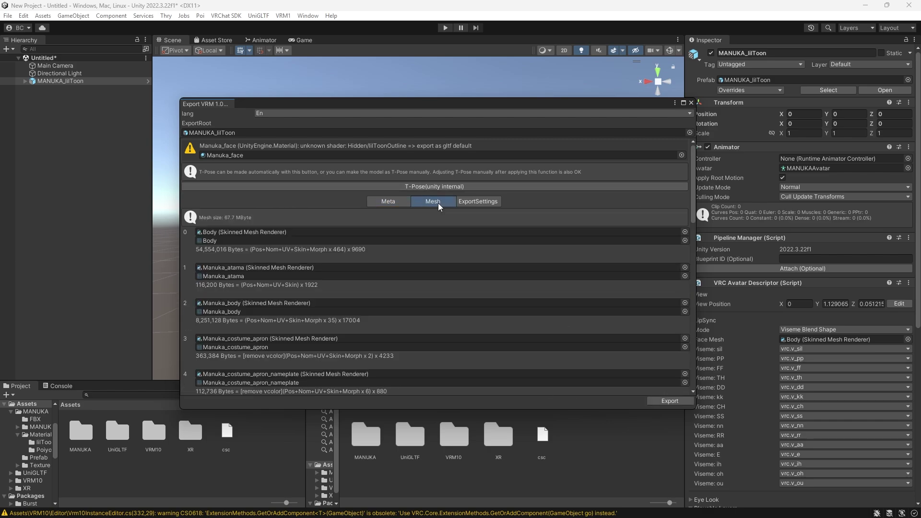
{"action": "left_click", "coordinate": [476, 203]}
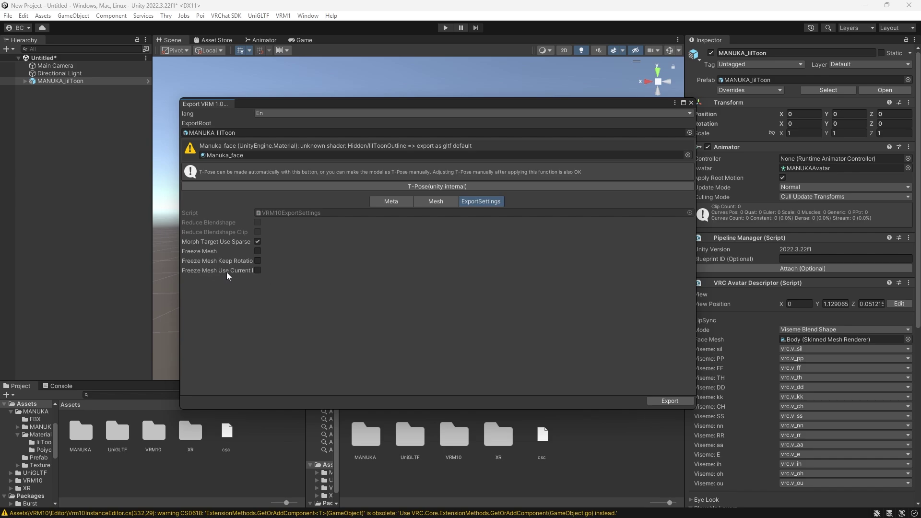
{"action": "left_click", "coordinate": [389, 201]}
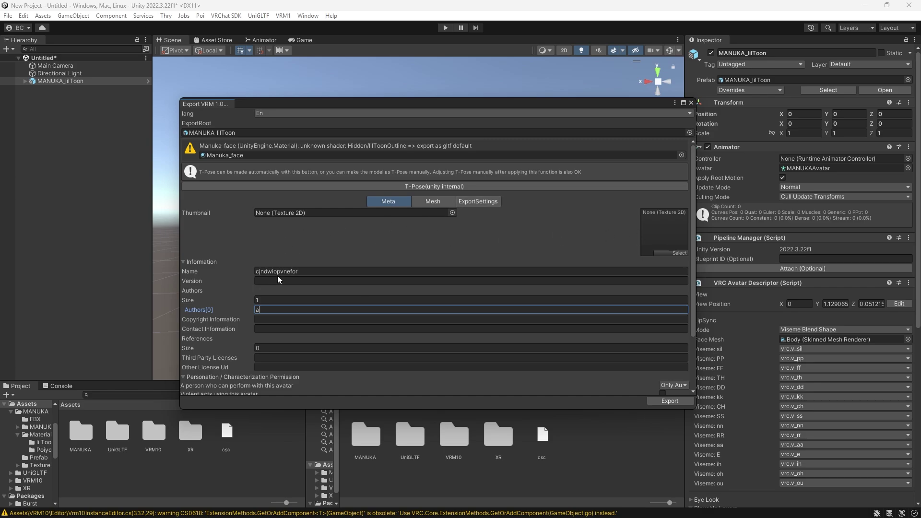
Proceed with the export and create a folder named test inside models as the save location.
{"action": "left_click", "coordinate": [680, 401]}
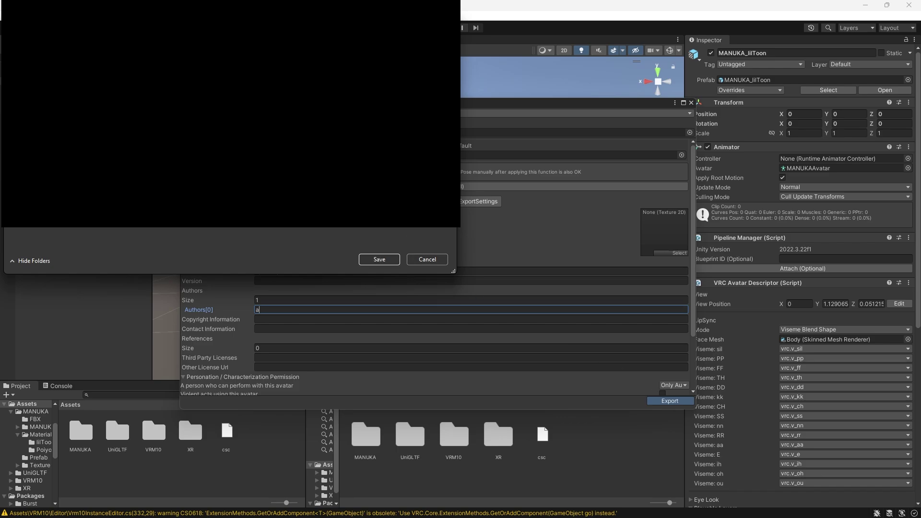
{"action": "double_click", "coordinate": [164, 103]}
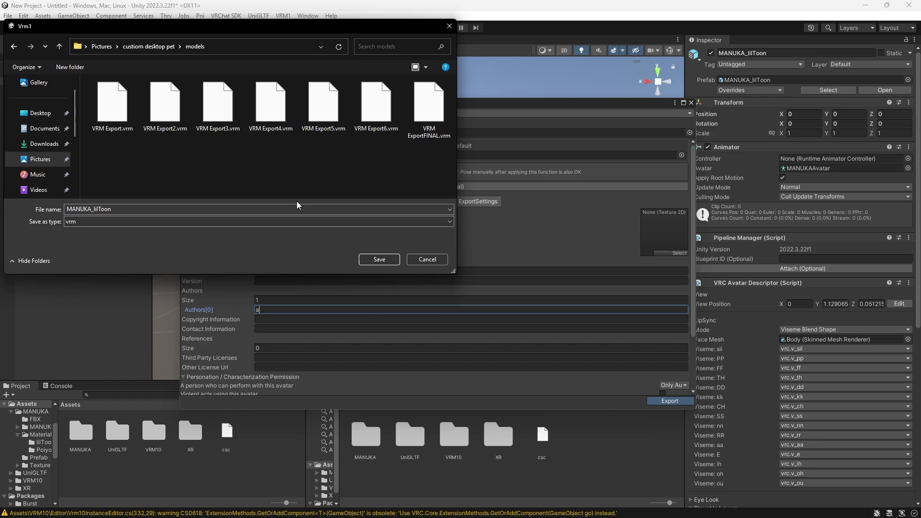
{"action": "right_click", "coordinate": [295, 174]}
{"action": "mouse_move", "coordinate": [317, 259]}
{"action": "left_click", "coordinate": [408, 261]}
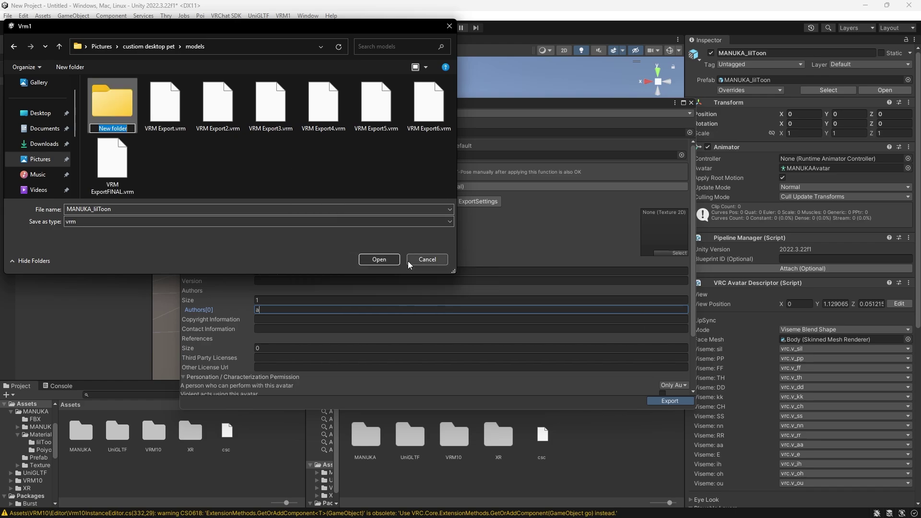
{"action": "type", "text": "9-"}
{"action": "type", "text": "test"}
{"action": "key", "text": "Return"}
{"action": "double_click", "coordinate": [120, 104]}
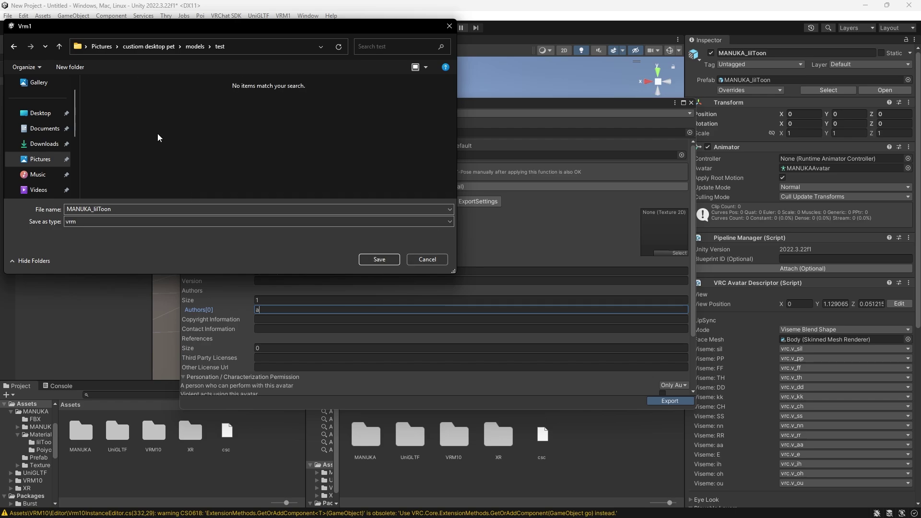
Save the exported VRM file as Test in the test folder.
{"action": "left_click", "coordinate": [380, 260]}
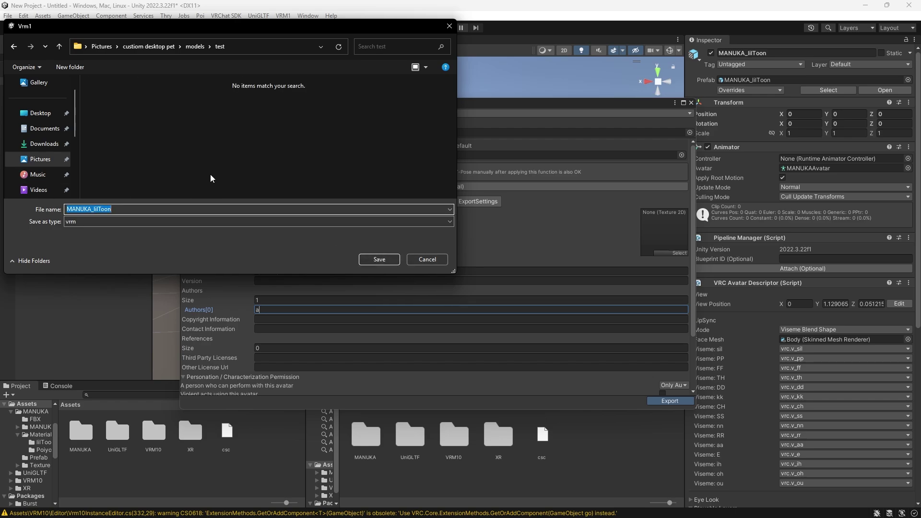
{"action": "type", "text": "Test"}
{"action": "left_click", "coordinate": [378, 259]}
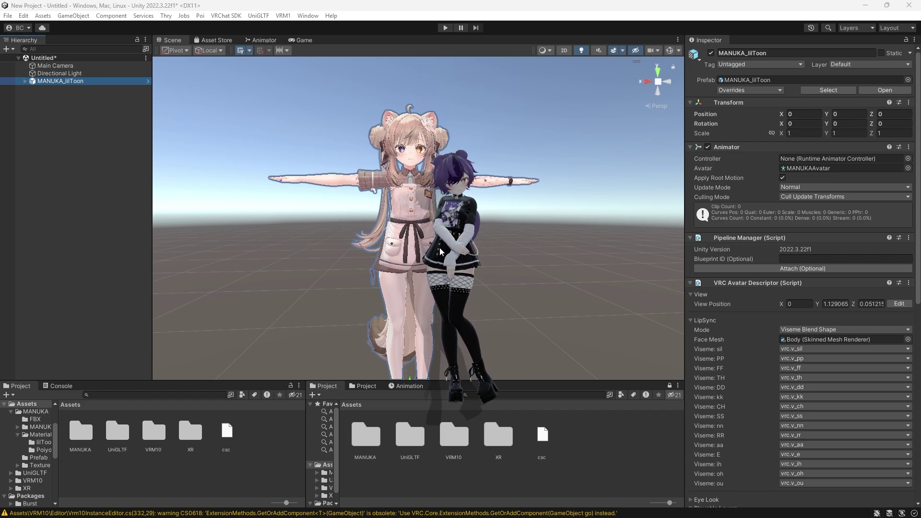
Switch to Desktop Mate and load Test.vrm from the models/test folder as the custom avatar.
{"action": "key", "text": "F4"}
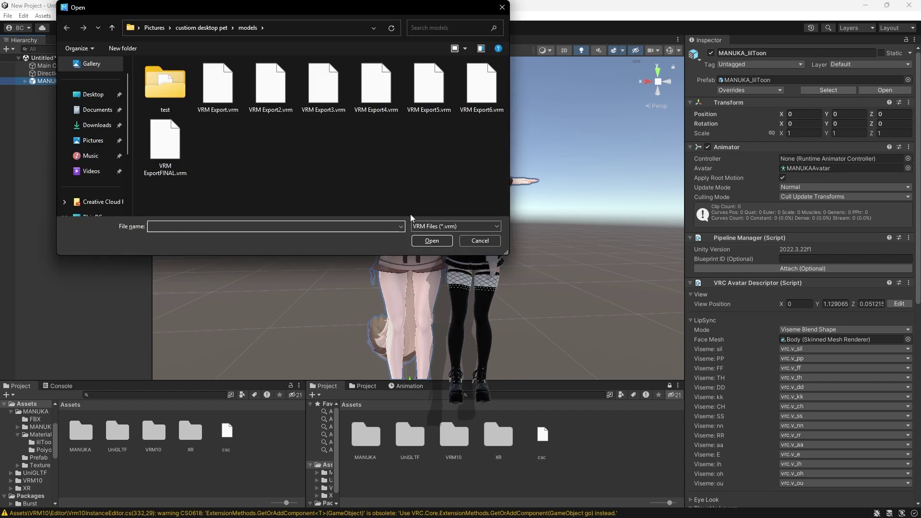
{"action": "double_click", "coordinate": [164, 82]}
{"action": "left_click", "coordinate": [167, 84]}
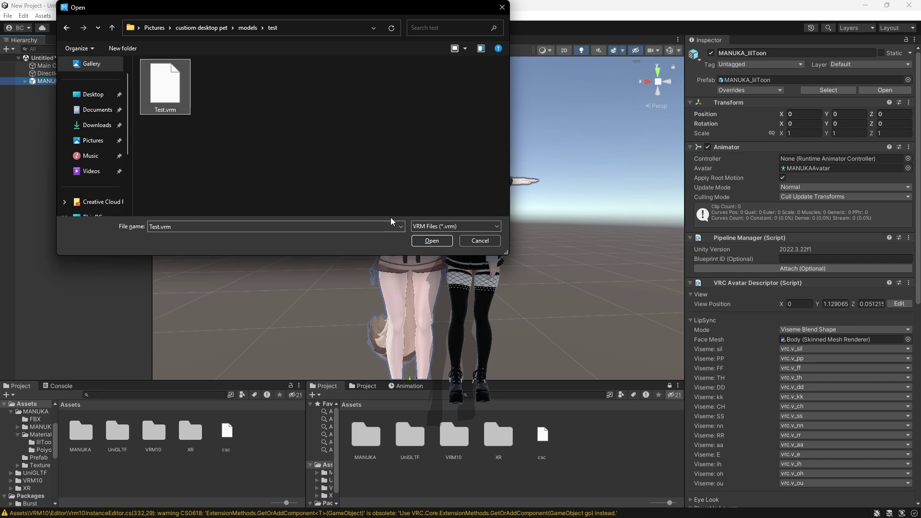
{"action": "left_click", "coordinate": [427, 241]}
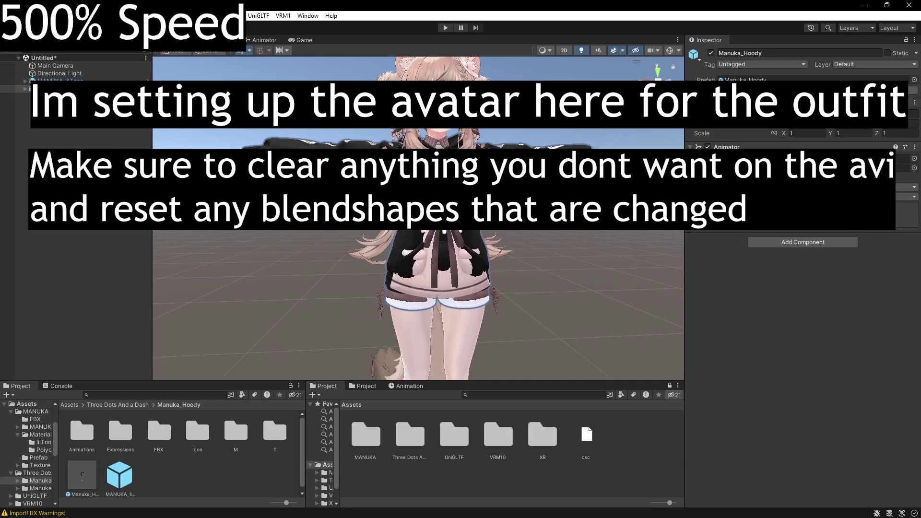
Delete the avatar's unwanted default meshes, including the Manuka_costume pieces and the underwear bra, panty and stocking.
{"action": "left_click", "coordinate": [88, 143], "text": "shift"}
{"action": "left_click", "coordinate": [86, 172], "text": "shift"}
{"action": "left_click", "coordinate": [86, 180], "text": "ctrl"}
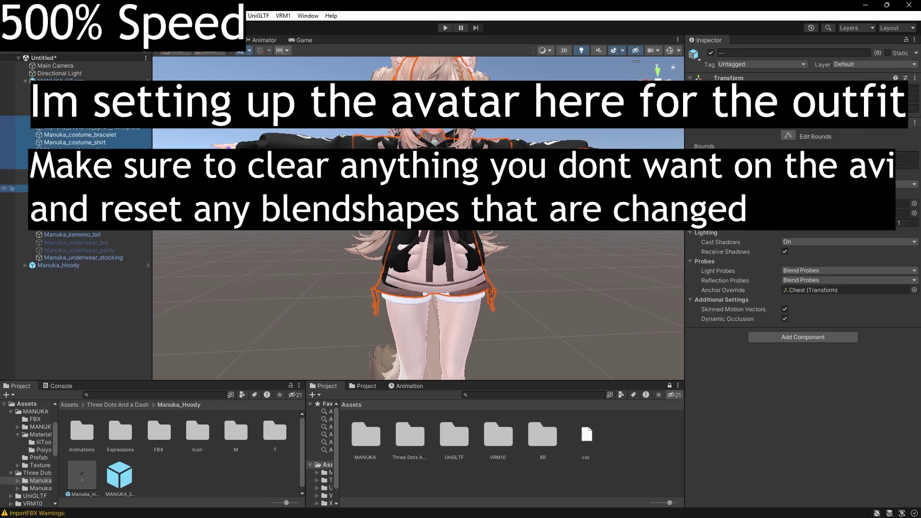
{"action": "left_click", "coordinate": [86, 225], "text": "ctrl"}
{"action": "left_click", "coordinate": [73, 257], "text": "shift"}
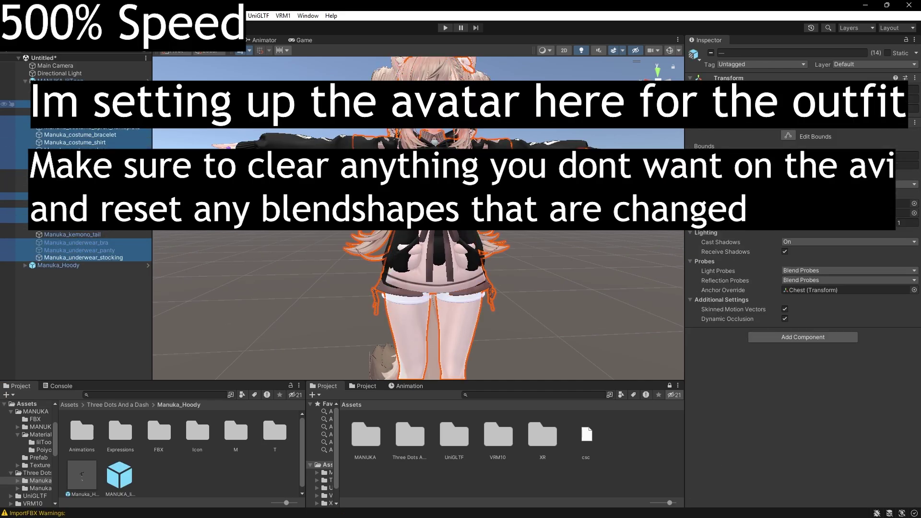
{"action": "key", "text": "Delete"}
Check the blendshape values of the Manuka_body mesh for anything that differs from zero.
{"action": "left_click", "coordinate": [72, 96]}
{"action": "scroll", "coordinate": [801, 239], "scroll_direction": "up", "scroll_amount": 5}
{"action": "scroll", "coordinate": [800, 239], "scroll_direction": "down", "scroll_amount": 5}
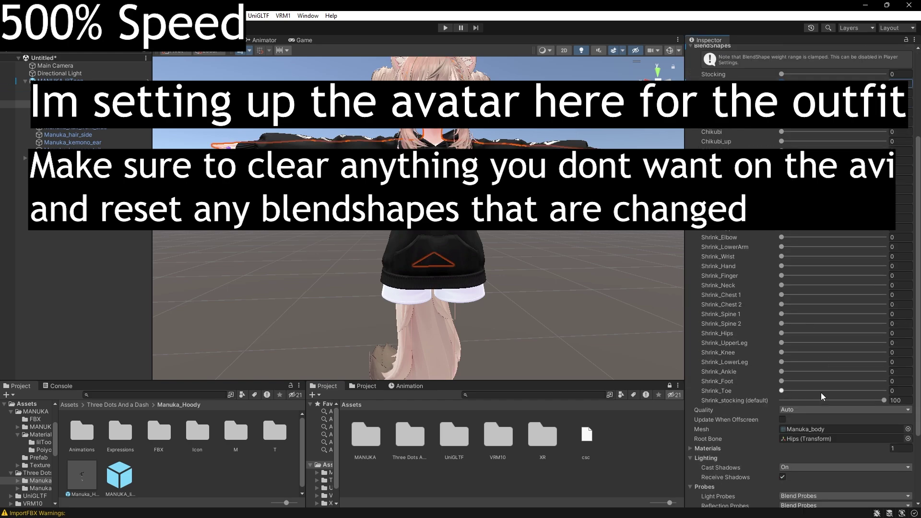
{"action": "scroll", "coordinate": [417, 216], "scroll_direction": "up", "scroll_amount": 3}
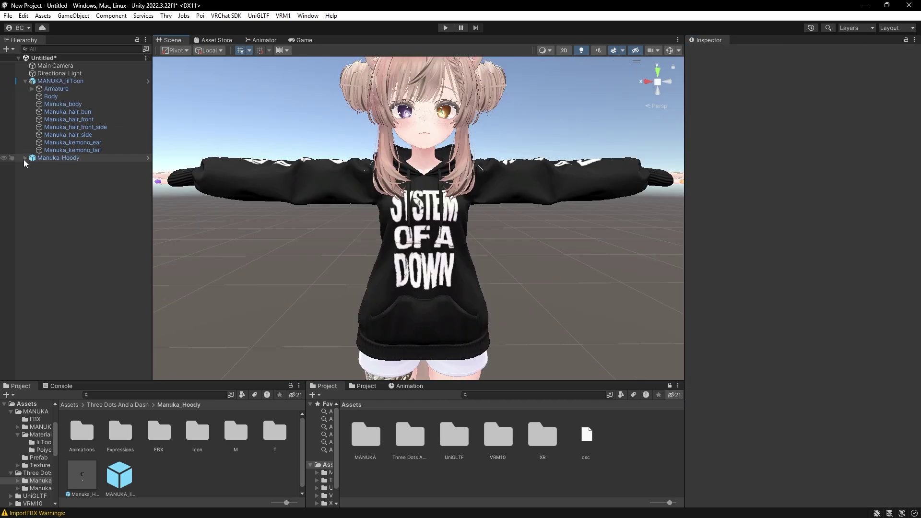
Parent Manuka_Hoody under MANUKA_lilToon and expand both armatures to show the bones below Hips.
{"action": "left_click_drag", "start_coordinate": [24, 160], "coordinate": [47, 80]}
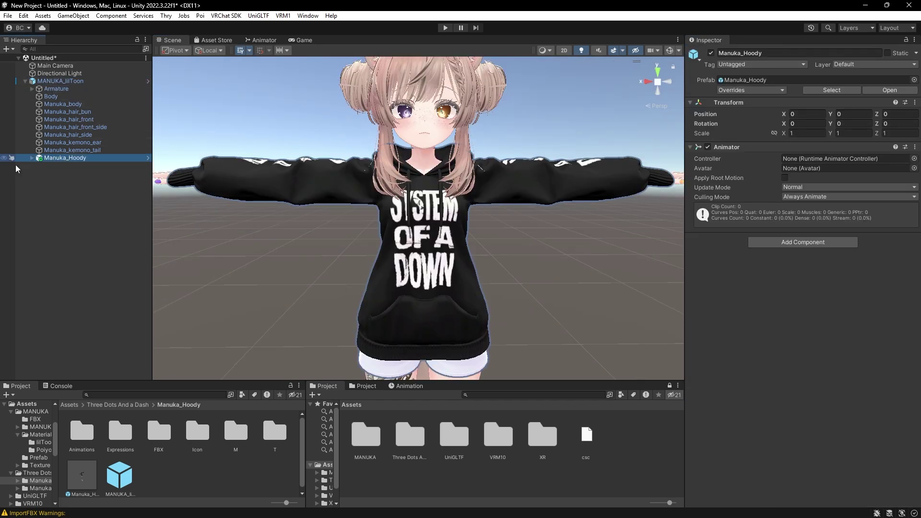
{"action": "left_click", "coordinate": [32, 159]}
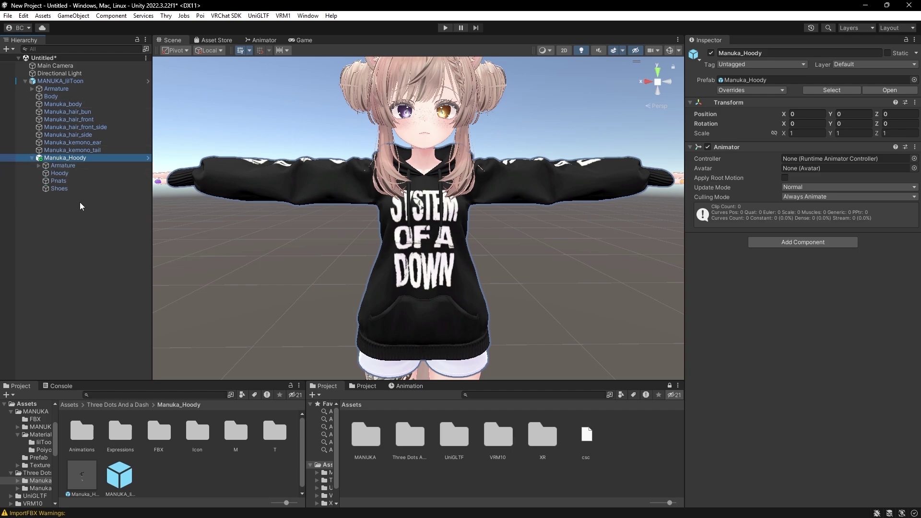
{"action": "left_click", "coordinate": [37, 166]}
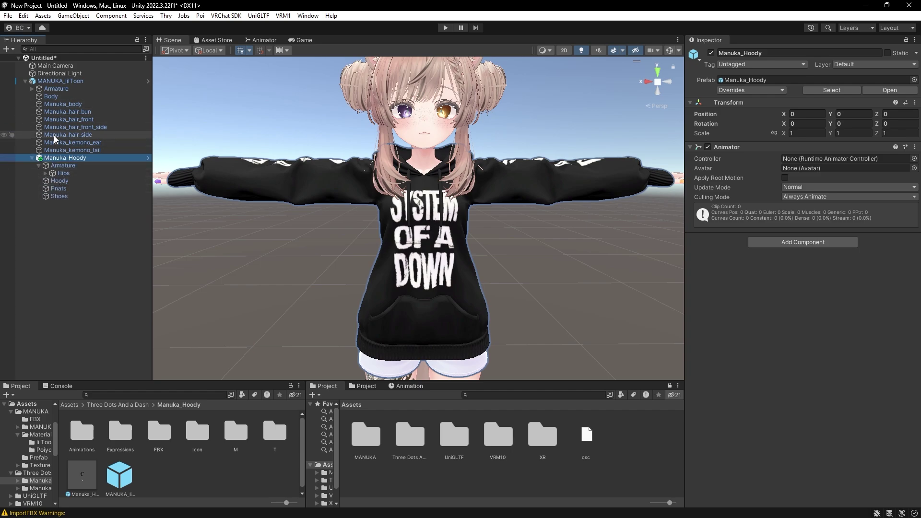
{"action": "left_click", "coordinate": [46, 173]}
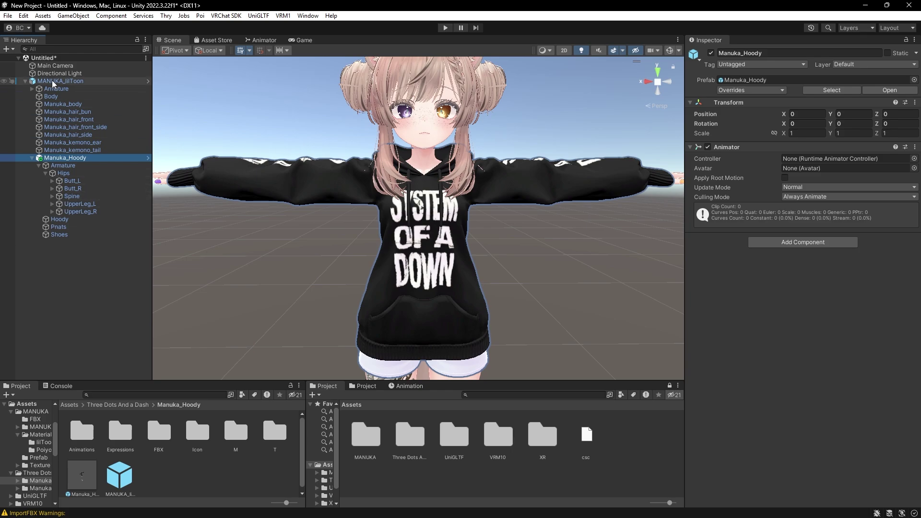
{"action": "left_click", "coordinate": [32, 89]}
{"action": "left_click", "coordinate": [39, 97]}
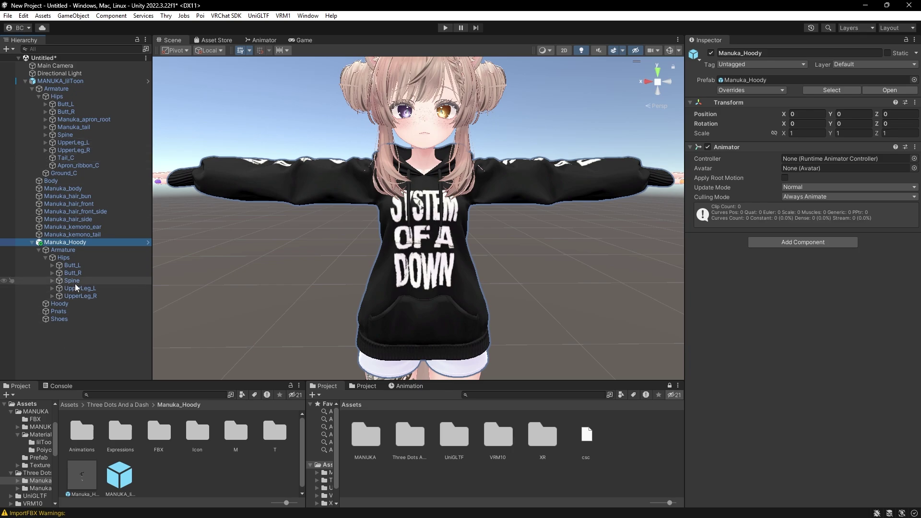
Try to move the outfit's UpperLeg_R bone under the avatar's UpperLeg_R while both are still prefab instances.
{"action": "left_click_drag", "start_coordinate": [44, 149], "coordinate": [61, 305]}
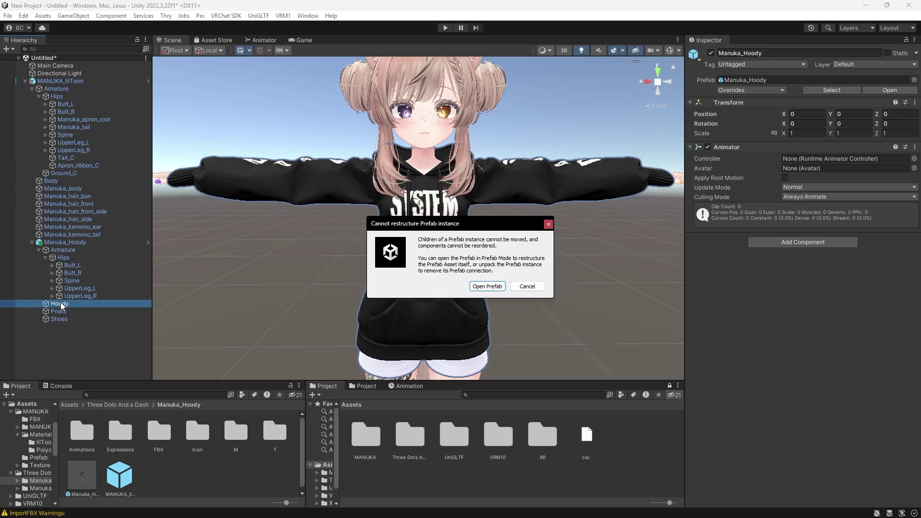
{"action": "left_click", "coordinate": [527, 285]}
{"action": "left_click_drag", "start_coordinate": [119, 177], "coordinate": [82, 151]}
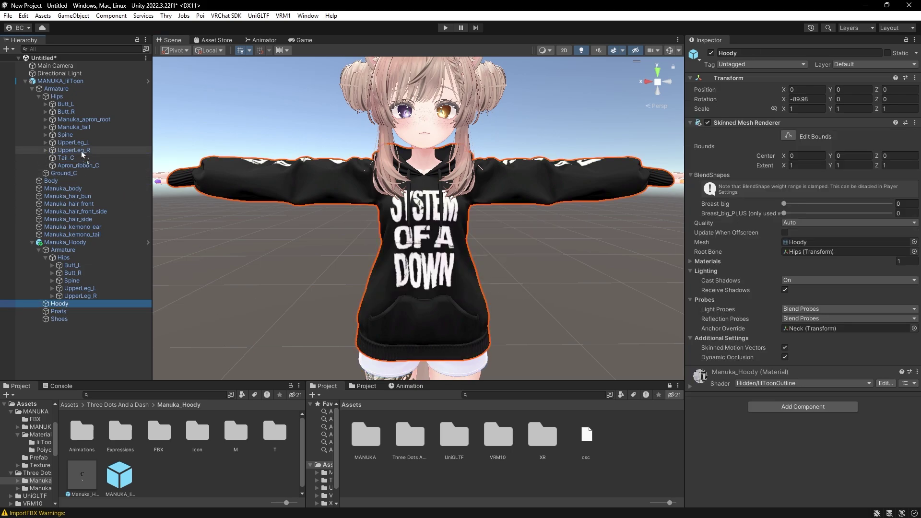
{"action": "left_click", "coordinate": [527, 287]}
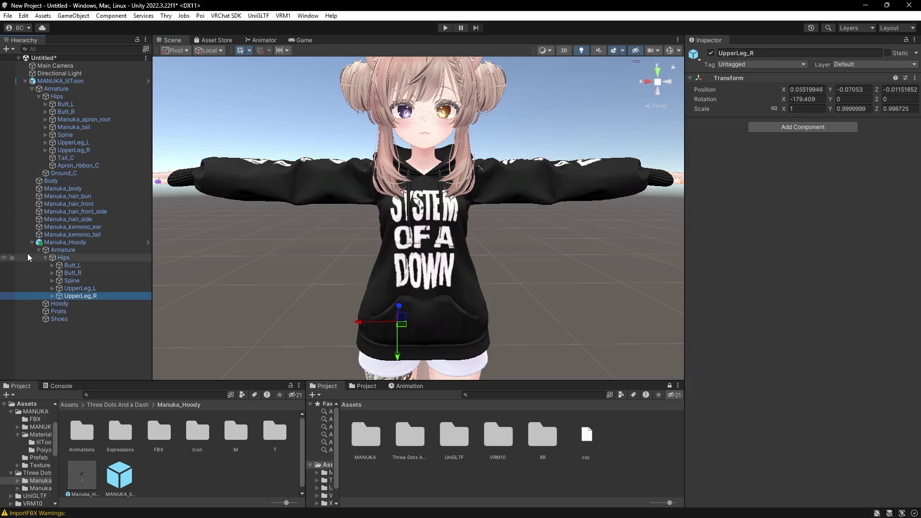
Unpack the MANUKA_lilToon prefab instance.
{"action": "left_click", "coordinate": [64, 243]}
{"action": "right_click", "coordinate": [65, 243]}
{"action": "left_click", "coordinate": [45, 74]}
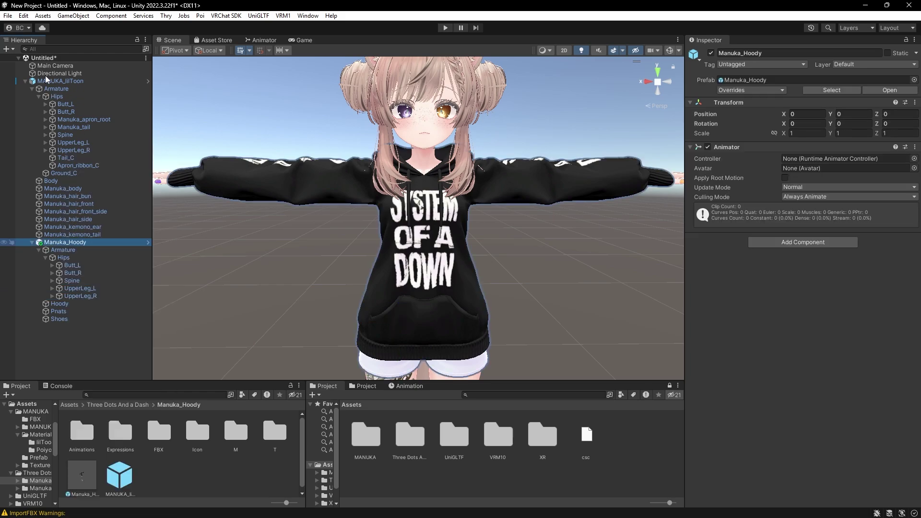
{"action": "right_click", "coordinate": [45, 73]}
{"action": "left_click", "coordinate": [42, 82]}
{"action": "right_click", "coordinate": [42, 81]}
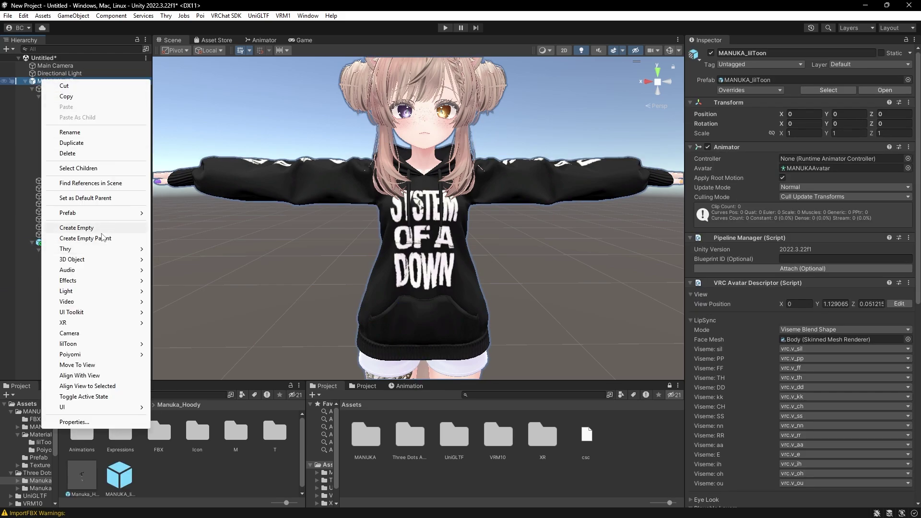
{"action": "mouse_move", "coordinate": [101, 220]}
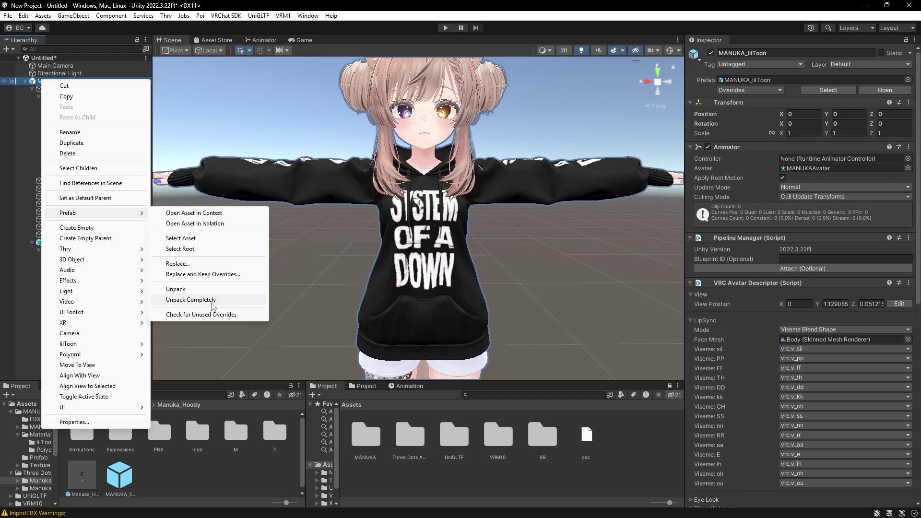
{"action": "left_click", "coordinate": [218, 290]}
Unpack the Manuka_Hoody prefab instance nested in the avatar.
{"action": "left_click", "coordinate": [56, 242]}
{"action": "right_click", "coordinate": [57, 242]}
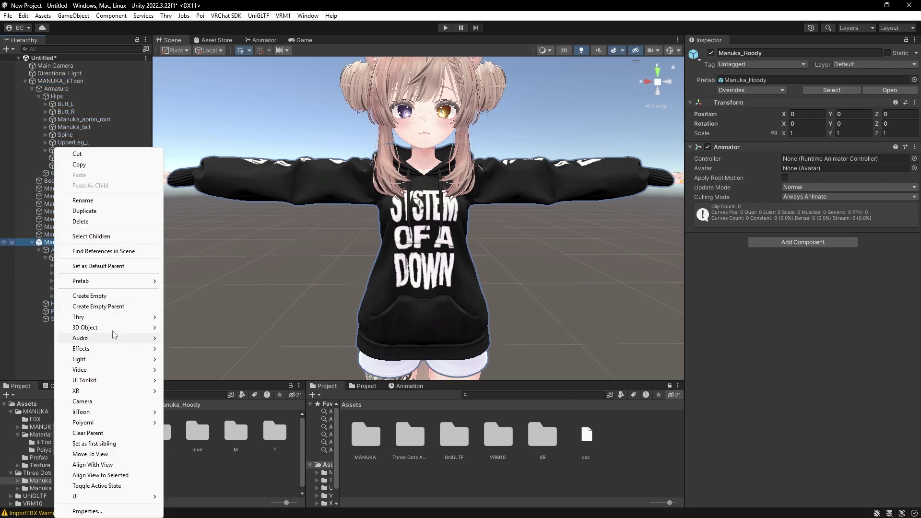
{"action": "mouse_move", "coordinate": [96, 285]}
{"action": "left_click", "coordinate": [202, 357]}
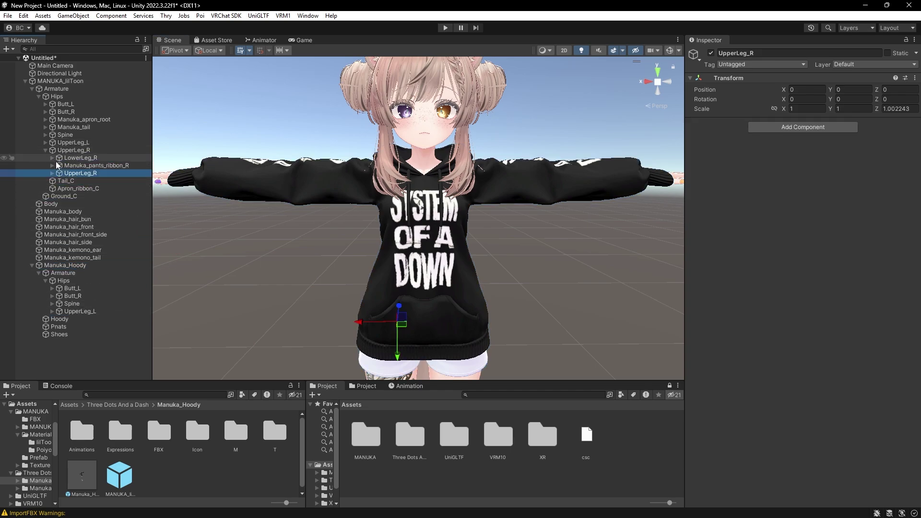
Nest the outfit's right leg bones UpperLeg_R, LowerLeg_R, Foot_R and Toe_R under the avatar's matching bones.
{"action": "left_click", "coordinate": [52, 173]}
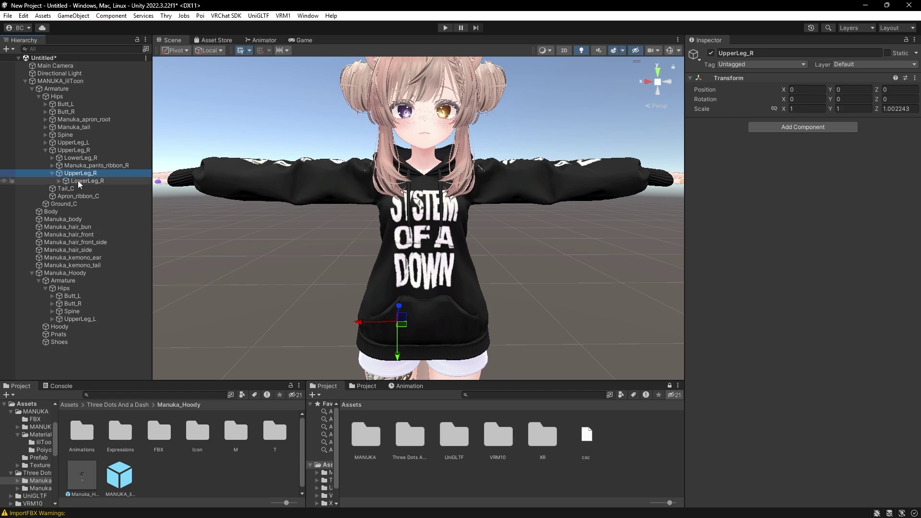
{"action": "left_click_drag", "start_coordinate": [80, 180], "coordinate": [94, 159]}
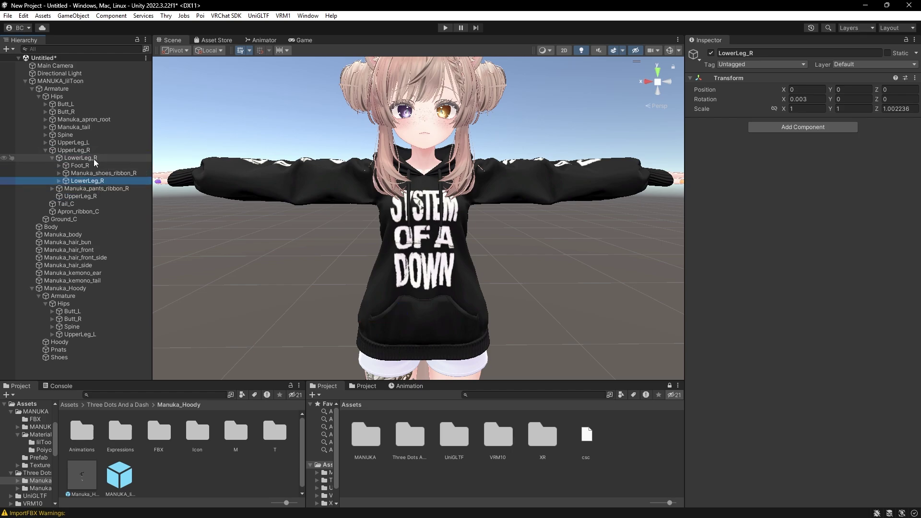
{"action": "left_click", "coordinate": [58, 166]}
{"action": "left_click", "coordinate": [59, 165]}
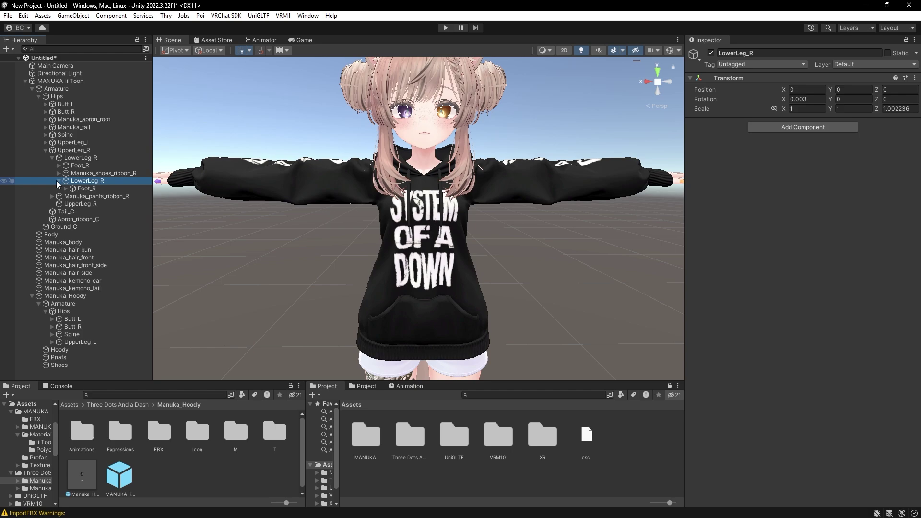
{"action": "left_click", "coordinate": [57, 181]}
{"action": "left_click", "coordinate": [81, 189]}
{"action": "left_click_drag", "start_coordinate": [99, 165], "coordinate": [103, 175]}
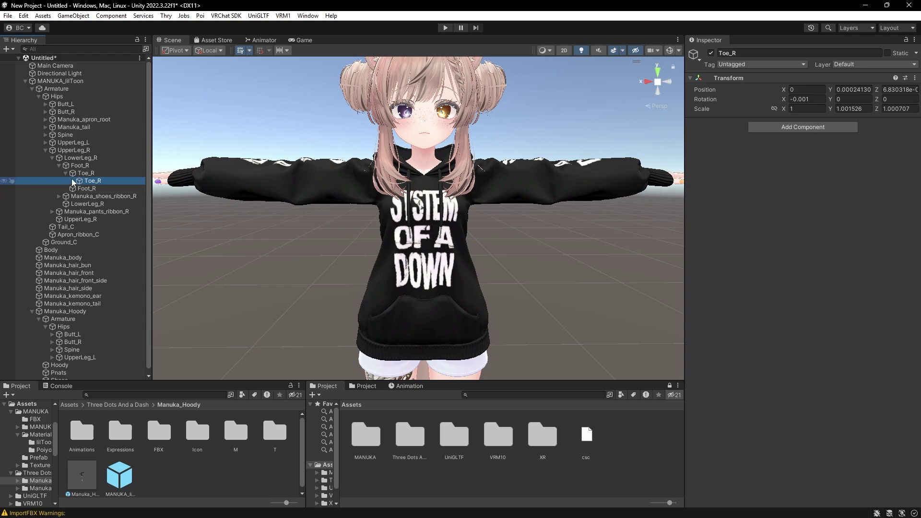
{"action": "left_click", "coordinate": [46, 151]}
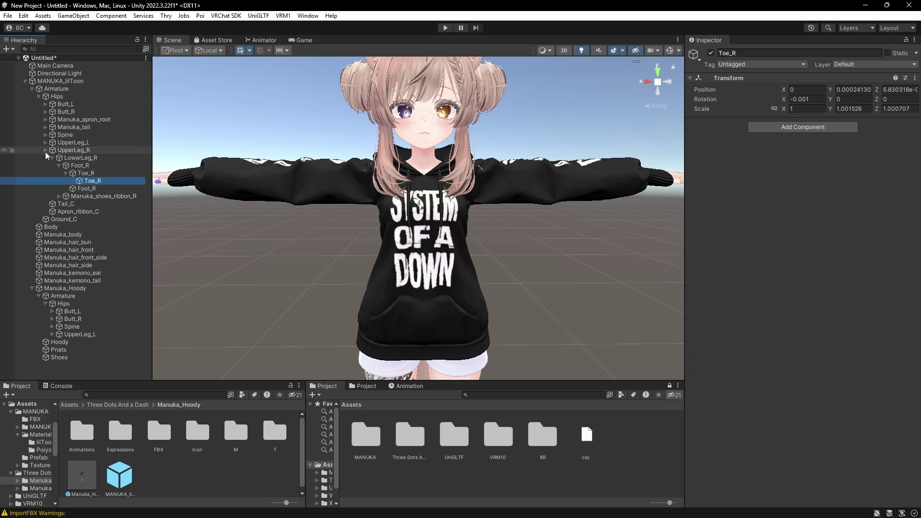
Test-rotate the avatar's UpperLeg_R and UpperLeg_L bones around X, undoing each rotation.
{"action": "key", "text": "f"}
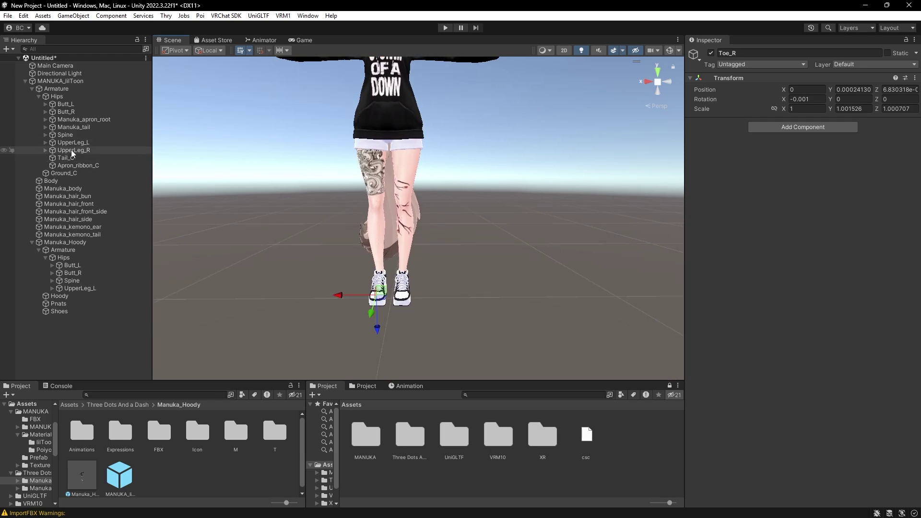
{"action": "left_click", "coordinate": [71, 150]}
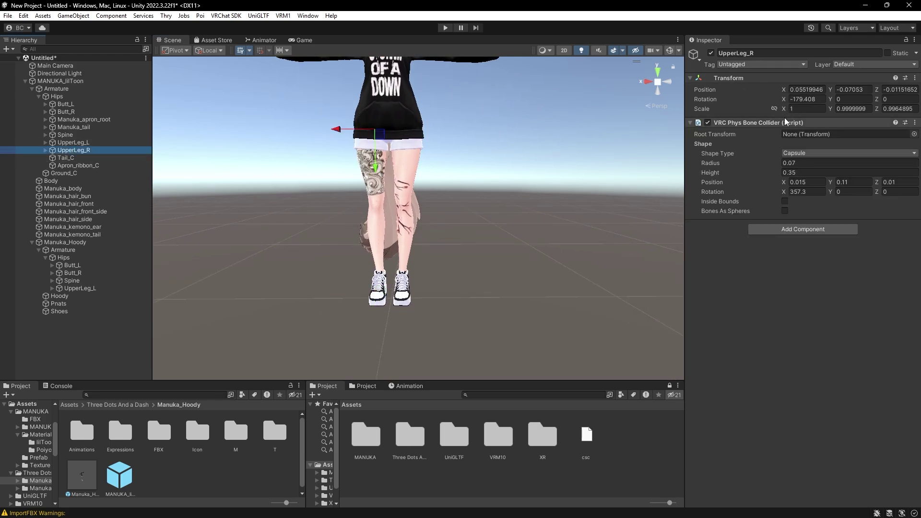
{"action": "left_click_drag", "start_coordinate": [784, 104], "coordinate": [412, 165]}
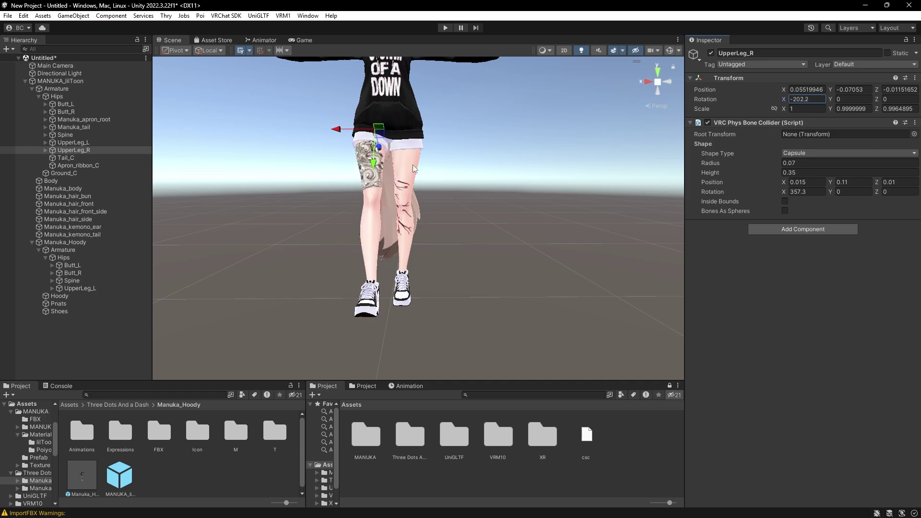
{"action": "key", "text": "ctrl+z"}
{"action": "left_click", "coordinate": [78, 143]}
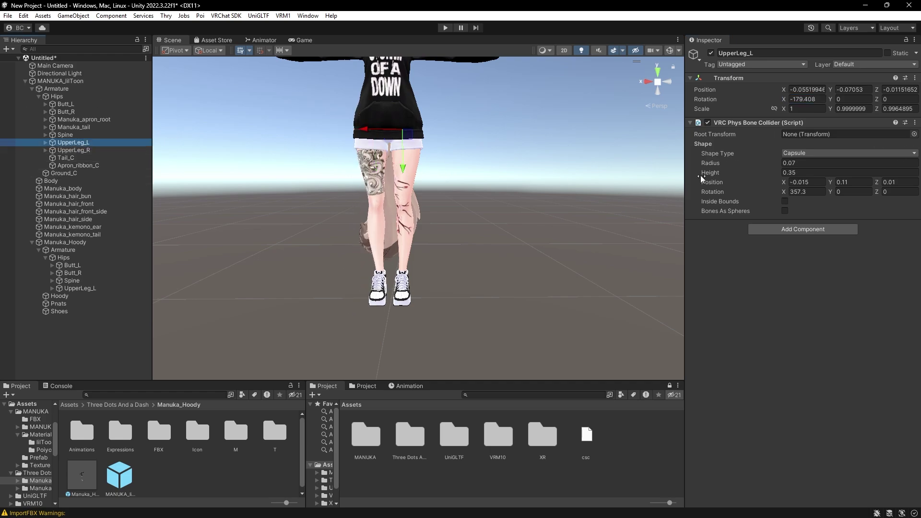
{"action": "left_click_drag", "start_coordinate": [781, 100], "coordinate": [685, 137]}
{"action": "key", "text": "ctrl+z"}
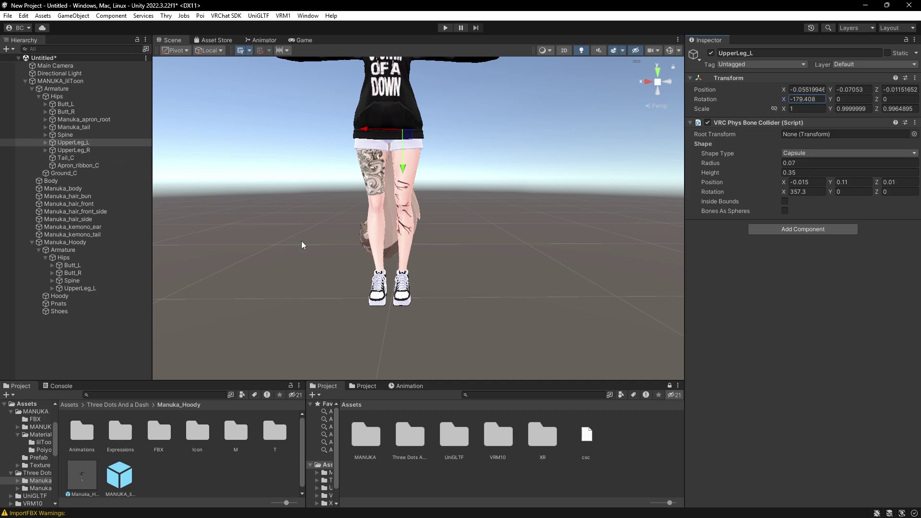
Examine how the outfit fits the avatar's legs, shoes, torso and outstretched left arm.
{"action": "scroll", "coordinate": [431, 225], "scroll_direction": "up", "scroll_amount": 5}
{"action": "right_click_drag", "start_coordinate": [430, 224], "coordinate": [427, 230]}
{"action": "middle_click_drag", "start_coordinate": [428, 232], "coordinate": [340, 209]}
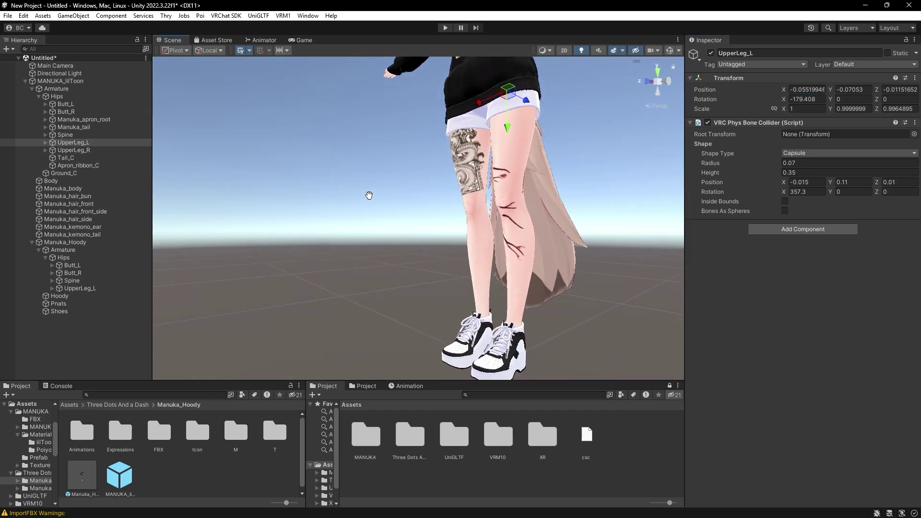
{"action": "left_click_drag", "start_coordinate": [340, 208], "coordinate": [318, 199], "text": "alt"}
{"action": "scroll", "coordinate": [318, 199], "scroll_direction": "up", "scroll_amount": 3}
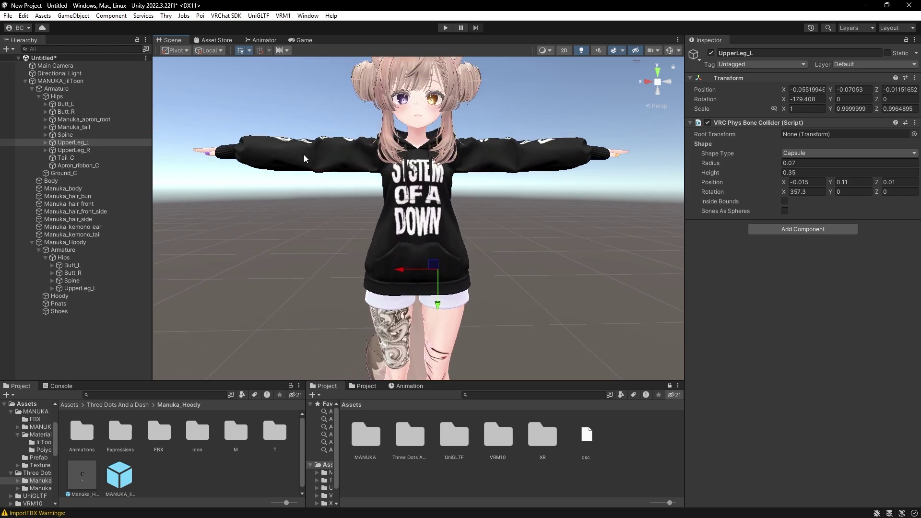
{"action": "scroll", "coordinate": [571, 187], "scroll_direction": "up", "scroll_amount": 4}
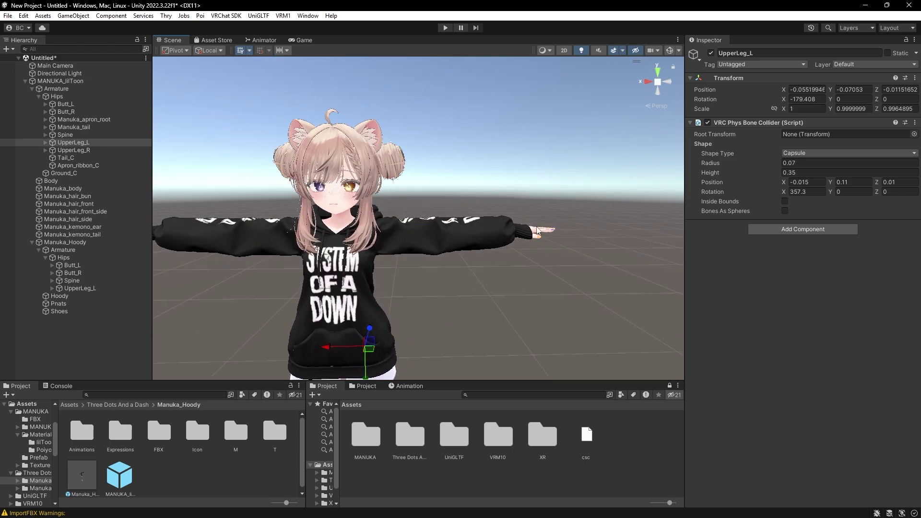
{"action": "middle_click_drag", "start_coordinate": [600, 225], "coordinate": [537, 288]}
{"action": "scroll", "coordinate": [537, 289], "scroll_direction": "down", "scroll_amount": 3}
{"action": "left_click_drag", "start_coordinate": [537, 289], "coordinate": [346, 203], "text": "alt"}
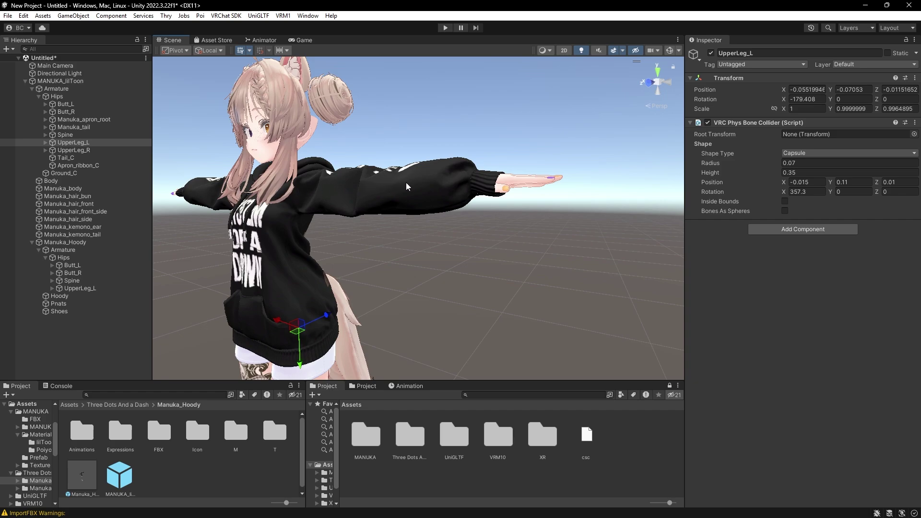
Examine the avatar's left arm bone chain from Spine to Hand_L alongside the left sleeve and hand.
{"action": "left_click", "coordinate": [46, 135]}
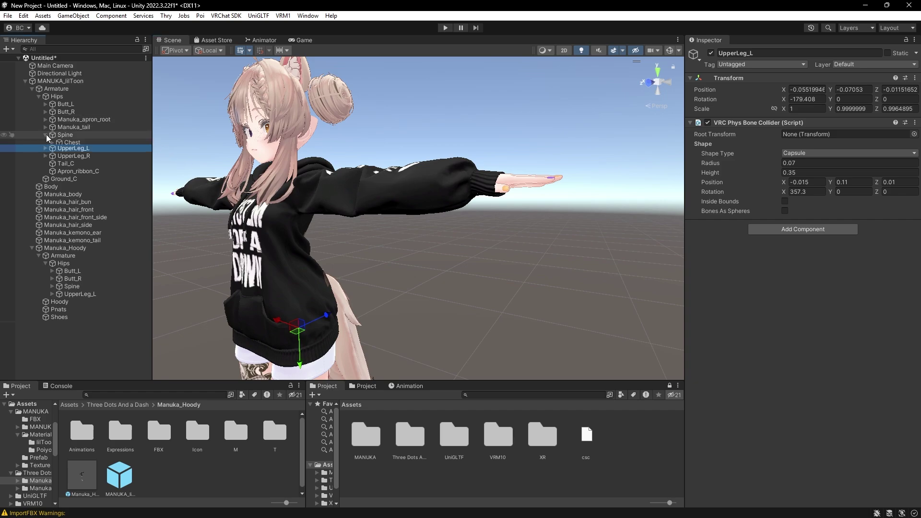
{"action": "left_click", "coordinate": [51, 143]}
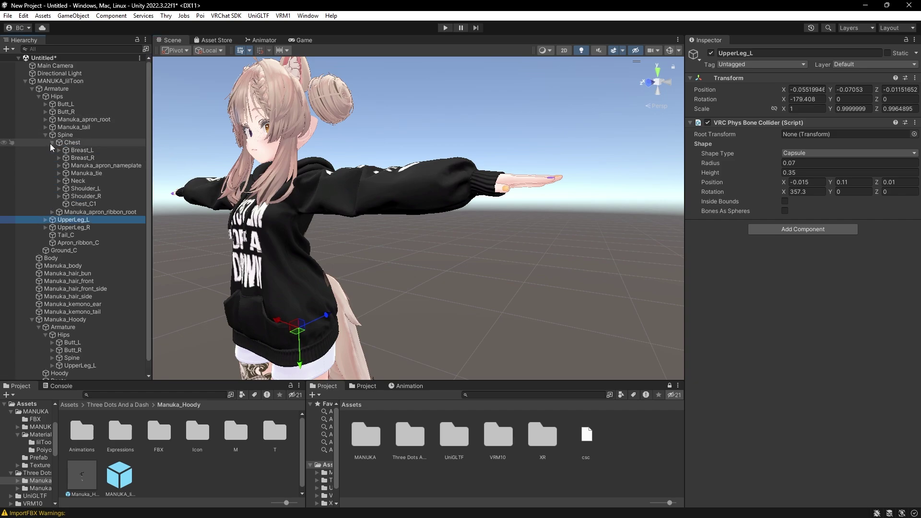
{"action": "left_click", "coordinate": [59, 188]}
{"action": "left_click", "coordinate": [66, 196]}
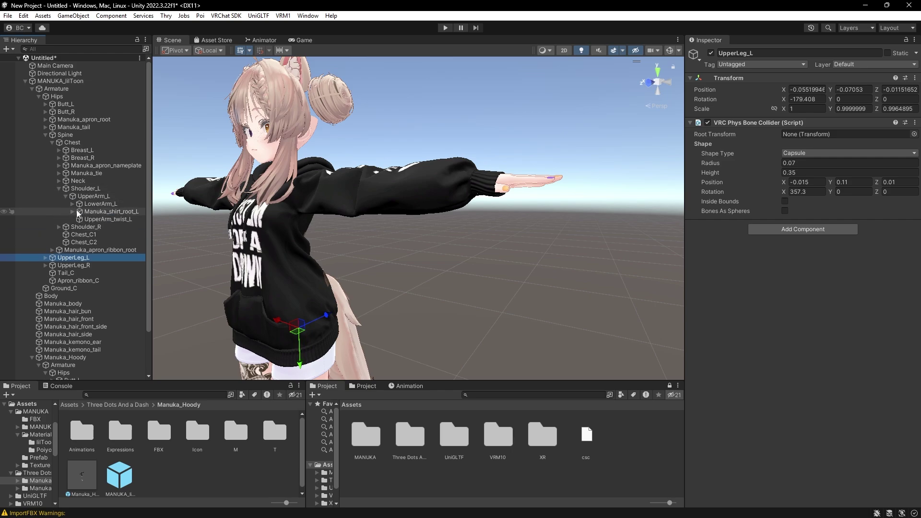
{"action": "left_click", "coordinate": [73, 204]}
{"action": "left_click", "coordinate": [78, 212]}
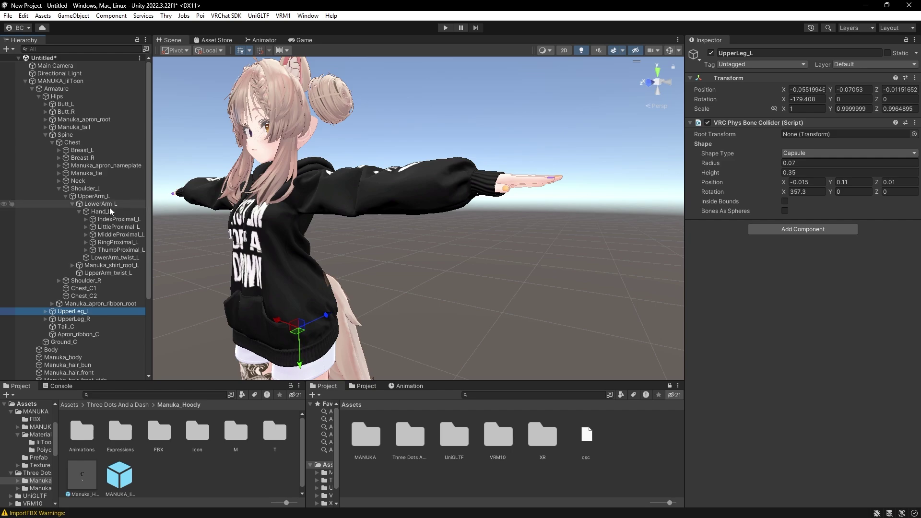
{"action": "right_click_drag", "start_coordinate": [483, 201], "coordinate": [354, 168]}
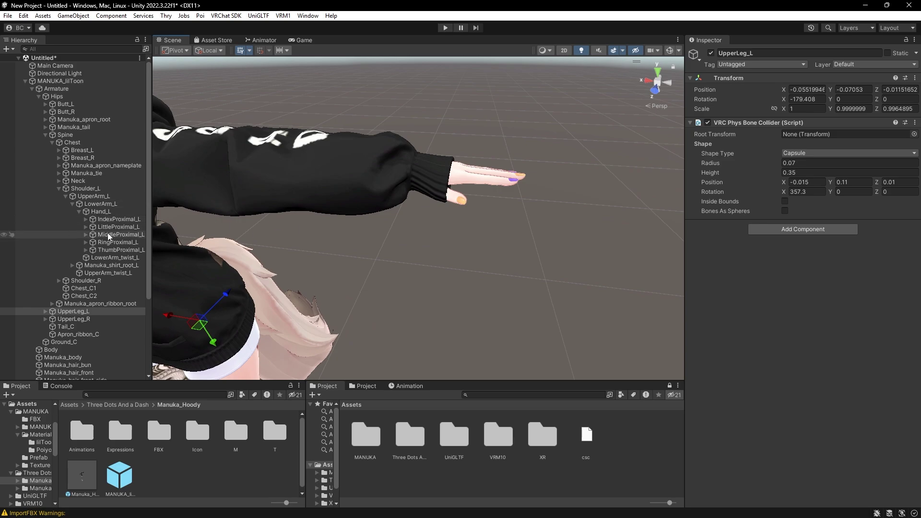
{"action": "key", "text": "f"}
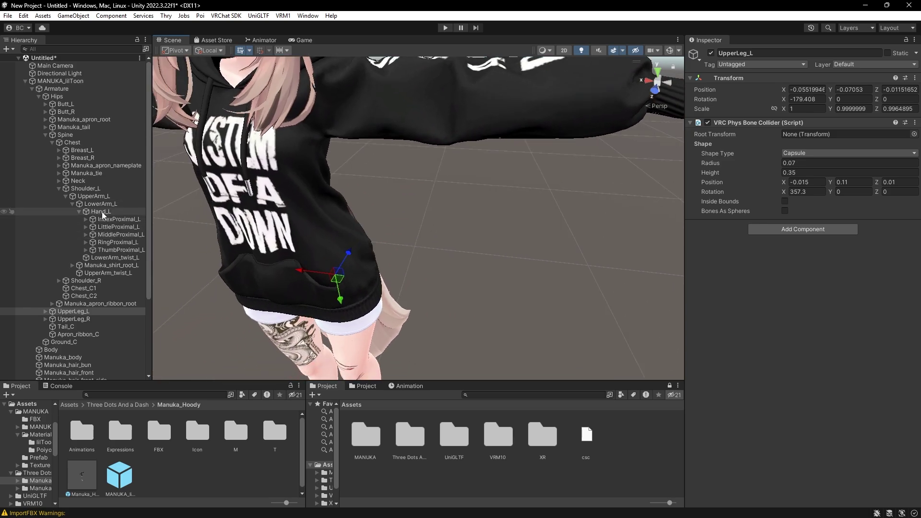
{"action": "left_click", "coordinate": [59, 188]}
{"action": "left_click", "coordinate": [59, 188]}
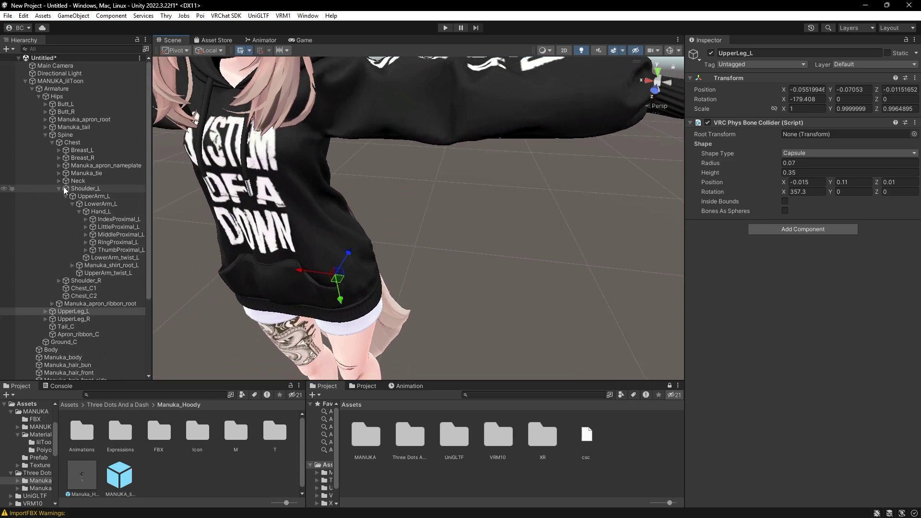
{"action": "left_click", "coordinate": [59, 188]}
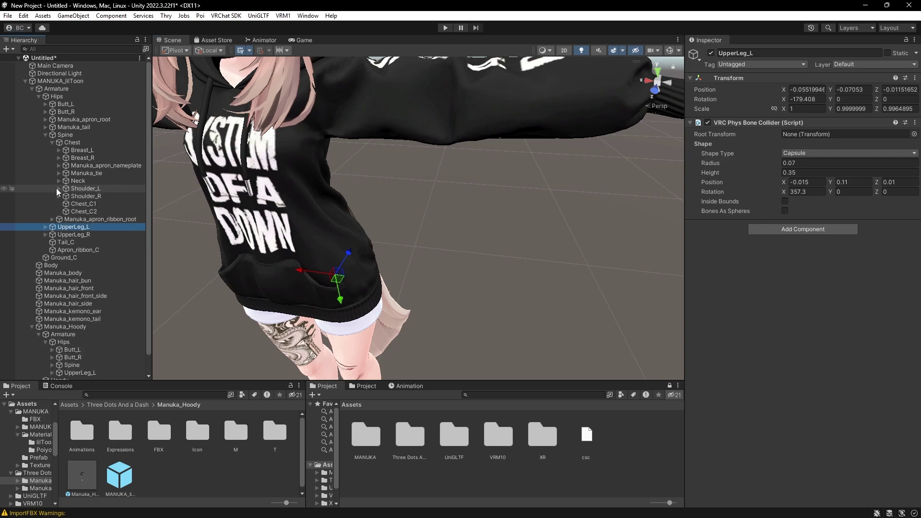
{"action": "left_click", "coordinate": [45, 135]}
Nest the outfit's left leg bones, from UpperLeg_L down to Toe_L, under the avatar's matching bones.
{"action": "scroll", "coordinate": [378, 228], "scroll_direction": "down", "scroll_amount": 10}
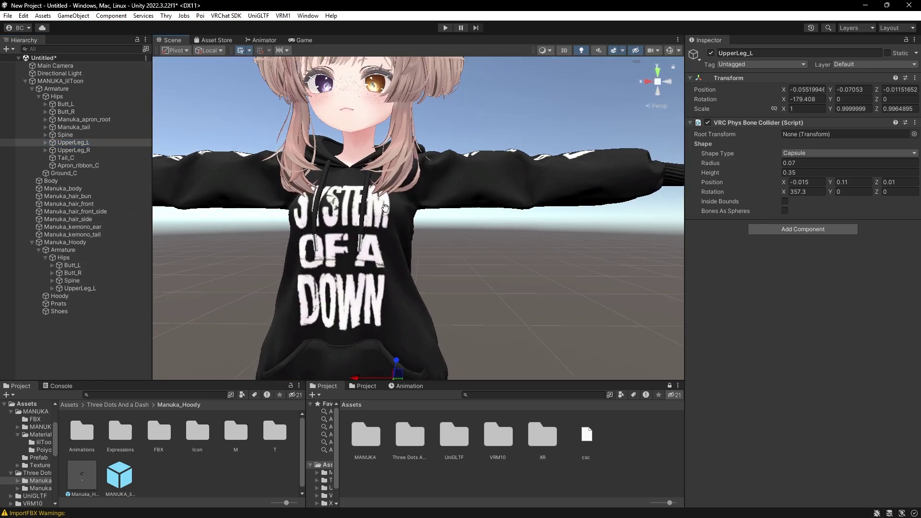
{"action": "middle_click_drag", "start_coordinate": [377, 228], "coordinate": [381, 214]}
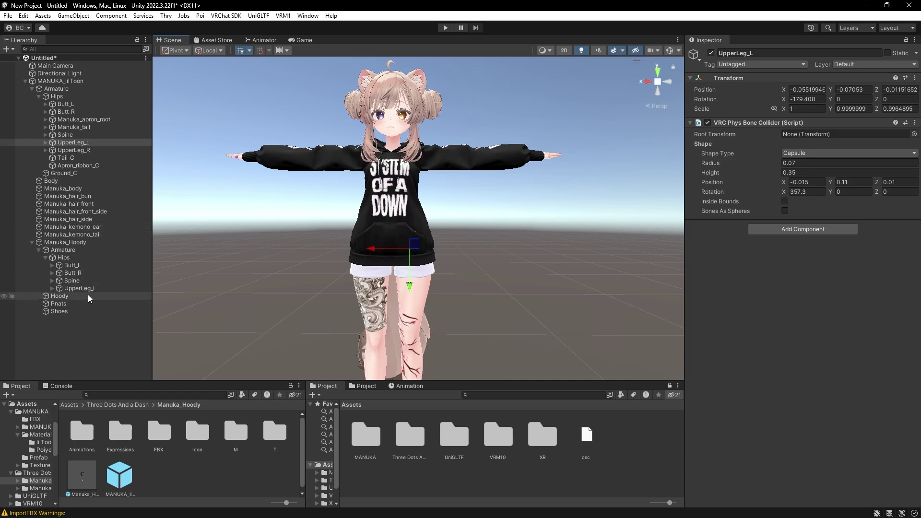
{"action": "left_click_drag", "start_coordinate": [82, 291], "coordinate": [59, 142]}
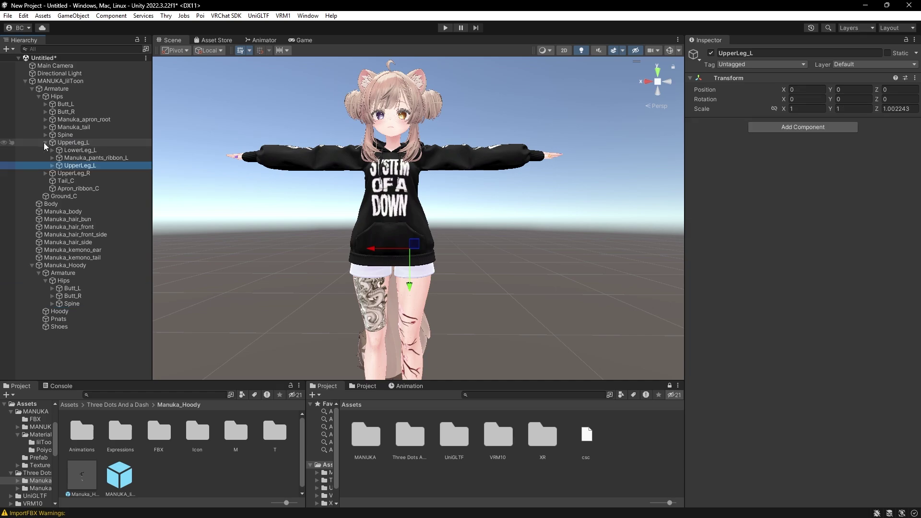
{"action": "left_click", "coordinate": [72, 180]}
{"action": "left_click_drag", "start_coordinate": [82, 188], "coordinate": [80, 165]}
{"action": "left_click", "coordinate": [45, 143]}
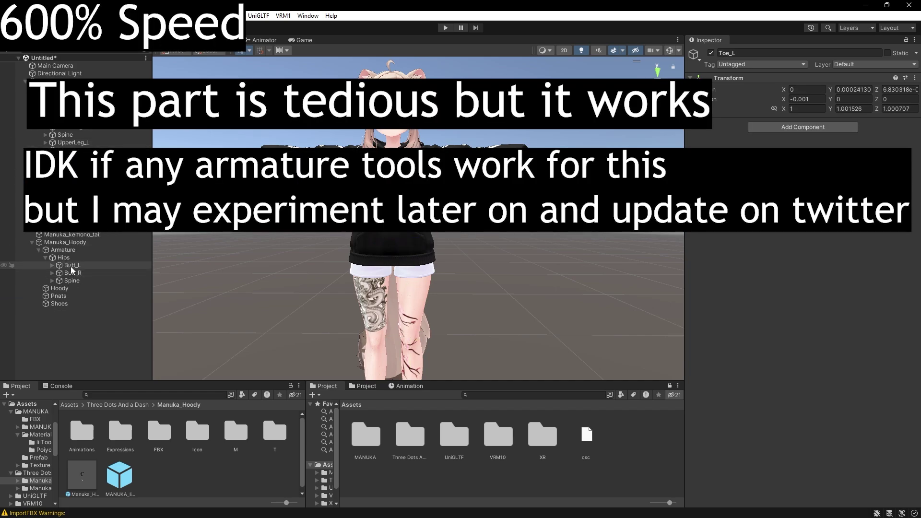
Nest the outfit's Butt_L and Butt_R bones and their end bones under the avatar's matching bones.
{"action": "left_click_drag", "start_coordinate": [70, 266], "coordinate": [69, 111]}
{"action": "left_click", "coordinate": [52, 119]}
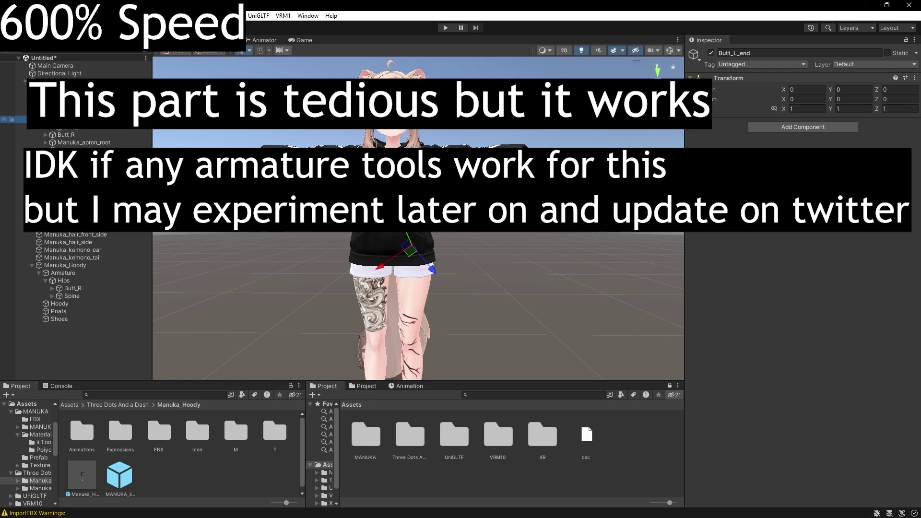
{"action": "left_click", "coordinate": [38, 97]}
{"action": "left_click", "coordinate": [66, 196]}
{"action": "left_click", "coordinate": [38, 96]}
{"action": "left_click", "coordinate": [45, 104]}
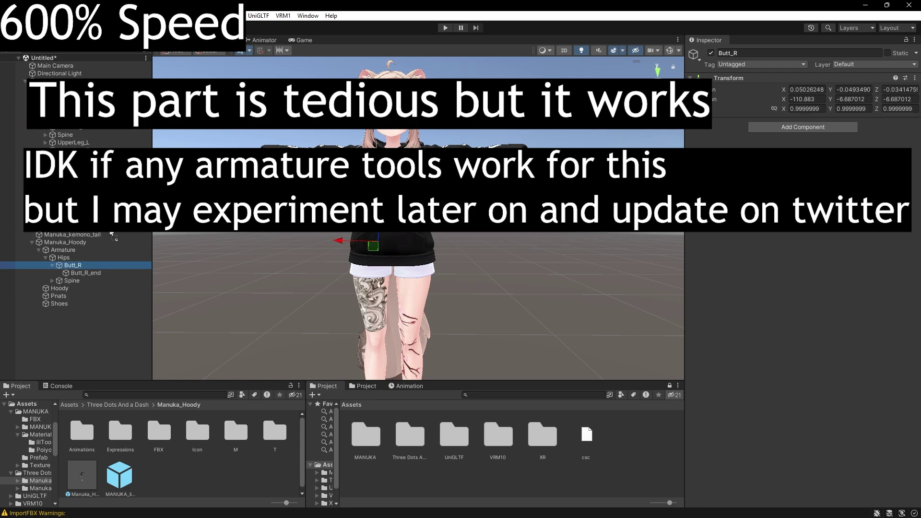
{"action": "left_click_drag", "start_coordinate": [72, 265], "coordinate": [75, 119]}
{"action": "left_click", "coordinate": [45, 112]}
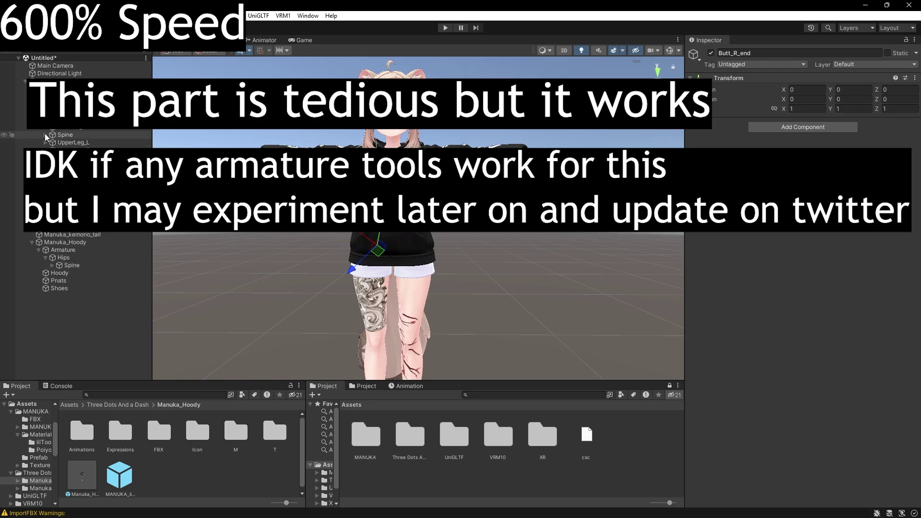
Nest the outfit's right arm bones Shoulder_R, UpperArm_R and LowerArm_R under the avatar's matching bones.
{"action": "left_click", "coordinate": [45, 135]}
{"action": "left_click", "coordinate": [52, 142]}
{"action": "left_click", "coordinate": [52, 350]}
{"action": "scroll", "coordinate": [56, 352], "scroll_direction": "down", "scroll_amount": 1}
{"action": "left_click", "coordinate": [58, 353]}
{"action": "scroll", "coordinate": [58, 353], "scroll_direction": "down", "scroll_amount": 2}
{"action": "left_click_drag", "start_coordinate": [94, 353], "coordinate": [72, 161]}
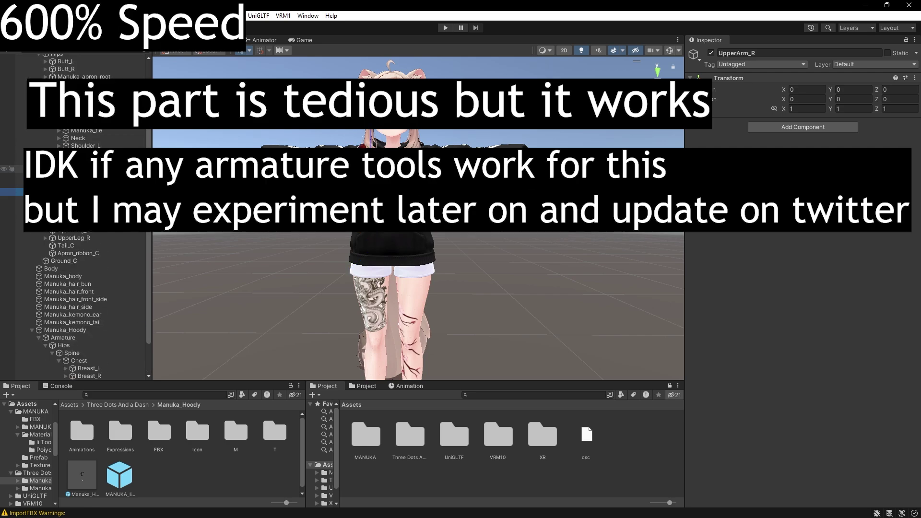
{"action": "left_click", "coordinate": [72, 192]}
{"action": "left_click_drag", "start_coordinate": [104, 199], "coordinate": [109, 170]}
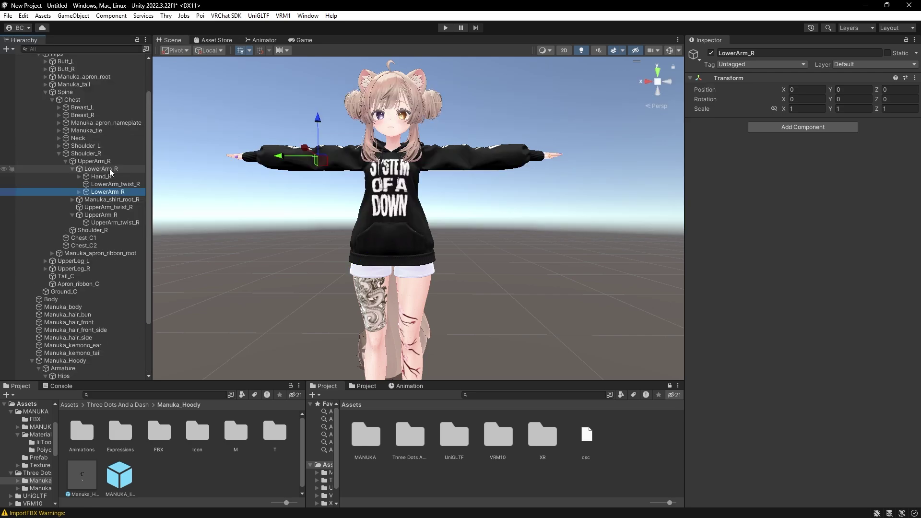
Test-rotate the avatar's LowerArm_R bone around X and undo the rotation.
{"action": "left_click", "coordinate": [281, 216]}
{"action": "middle_click_drag", "start_coordinate": [280, 215], "coordinate": [332, 242]}
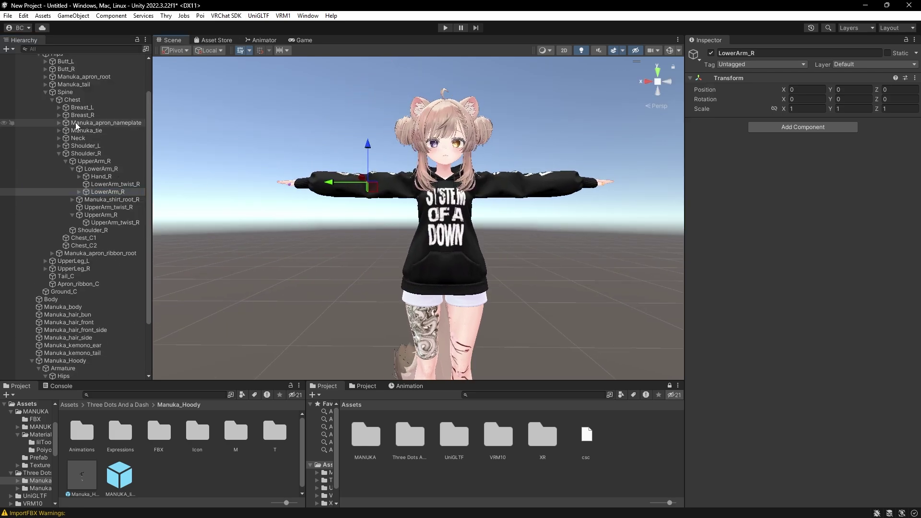
{"action": "left_click", "coordinate": [112, 192]}
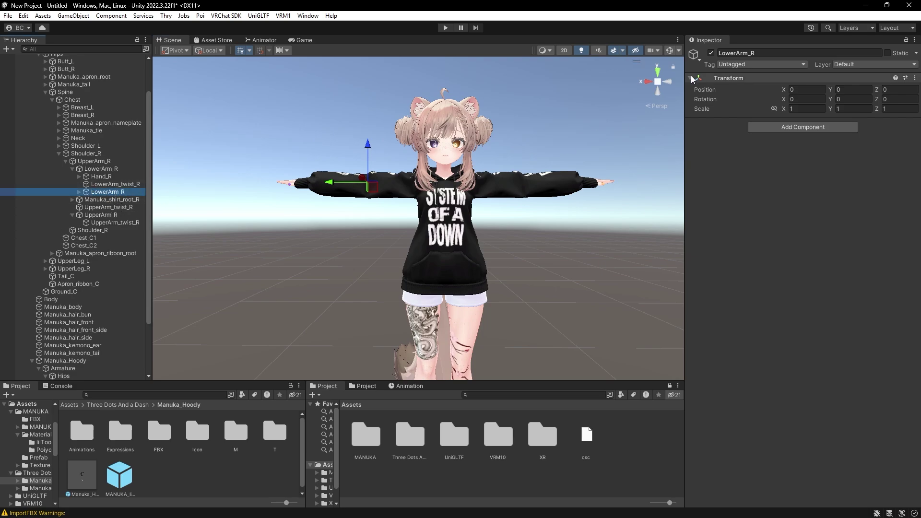
{"action": "left_click_drag", "start_coordinate": [779, 99], "coordinate": [780, 123]}
{"action": "left_click", "coordinate": [103, 176]}
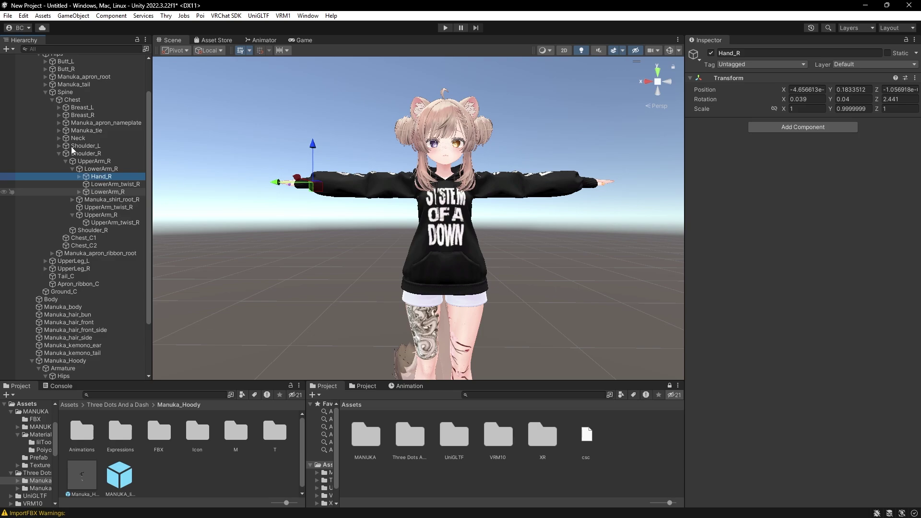
{"action": "left_click", "coordinate": [103, 169]}
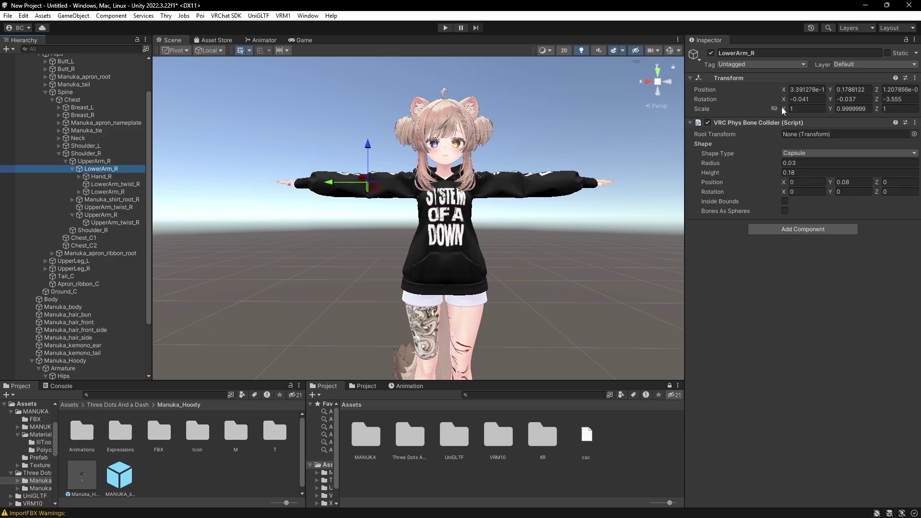
{"action": "left_click_drag", "start_coordinate": [786, 100], "coordinate": [559, 178]}
{"action": "key", "text": "ctrl+z"}
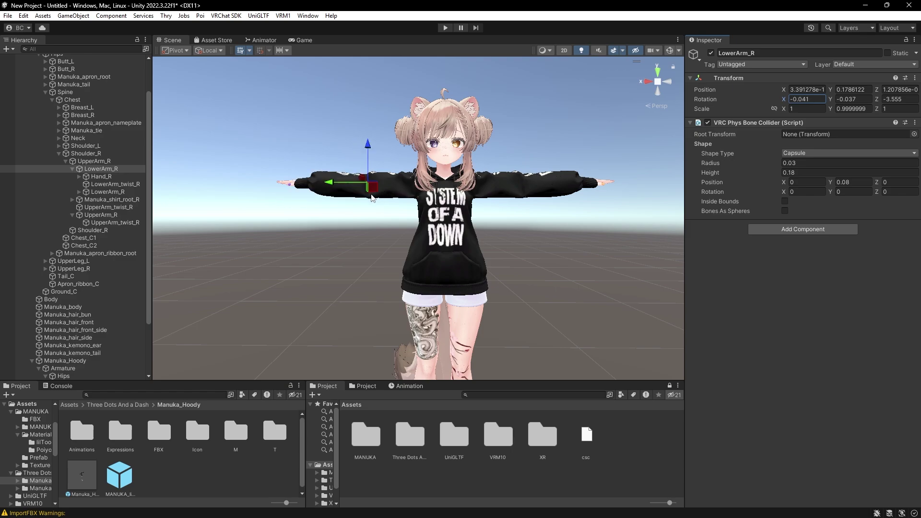
Test-rotate the avatar's Hand_R bone around X and undo the rotation.
{"action": "left_click", "coordinate": [101, 176]}
{"action": "left_click_drag", "start_coordinate": [781, 101], "coordinate": [764, 168]}
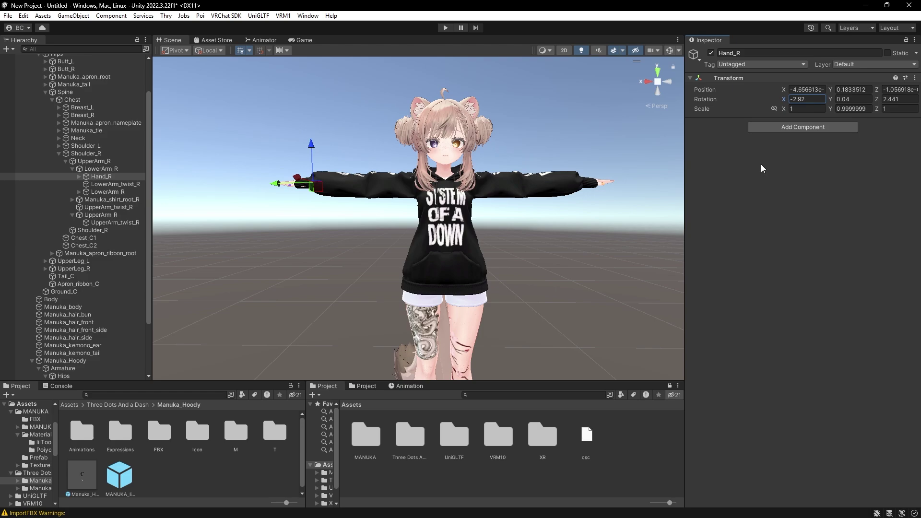
{"action": "key", "text": "ctrl+s"}
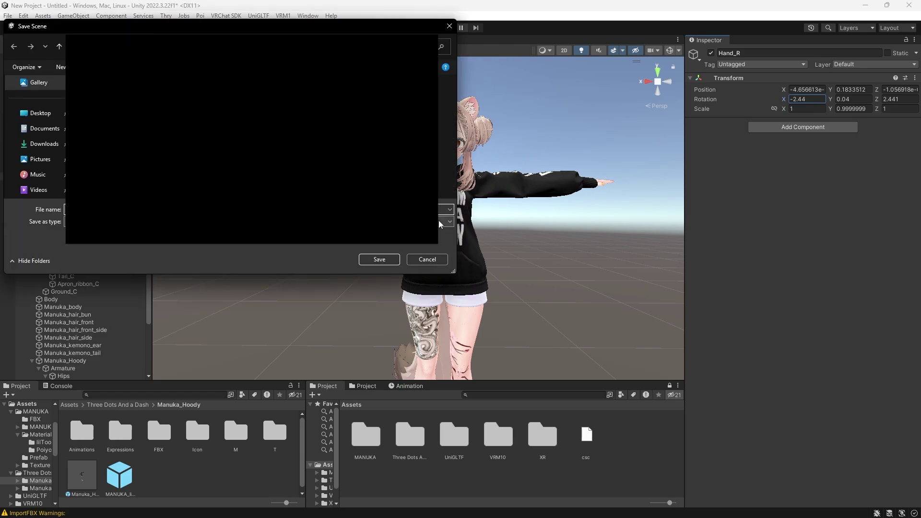
{"action": "left_click", "coordinate": [416, 258]}
{"action": "key", "text": "ctrl+z"}
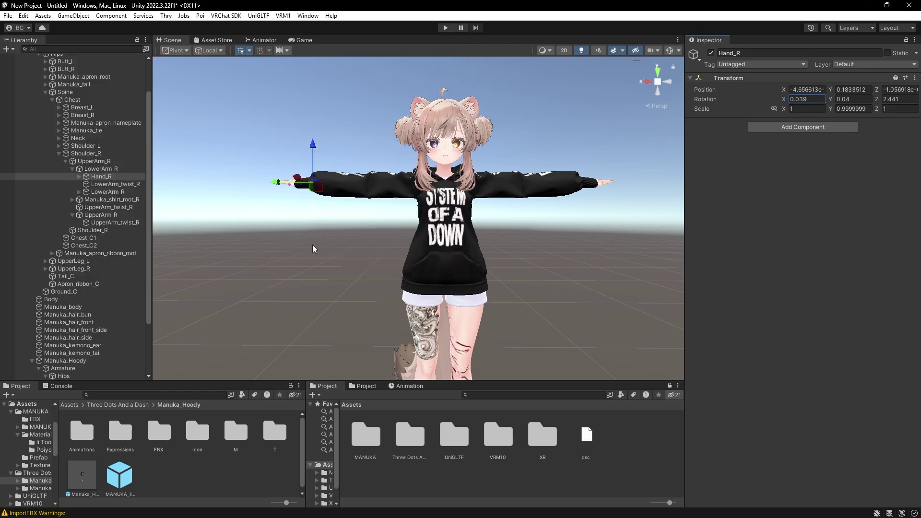
{"action": "key", "text": "Up"}
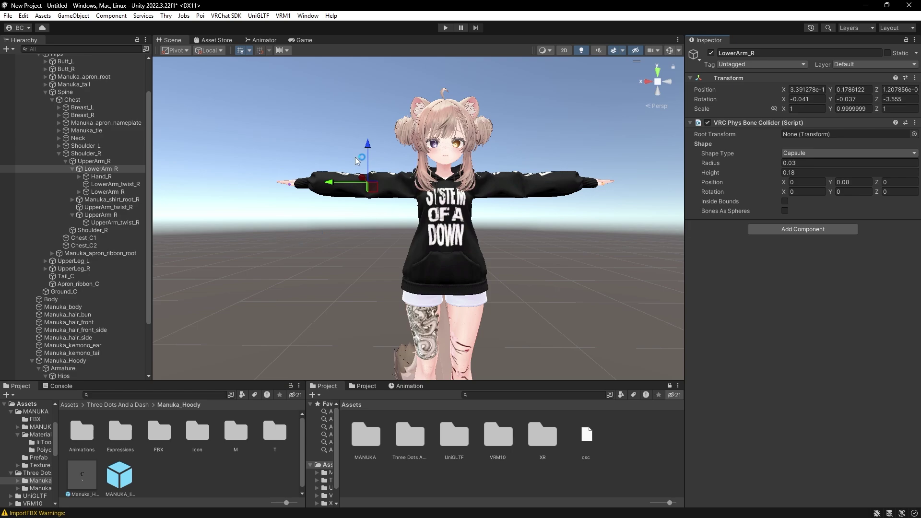
Nest the outfit's Hand_R bone under the avatar's Hand_R.
{"action": "left_click", "coordinate": [101, 176]}
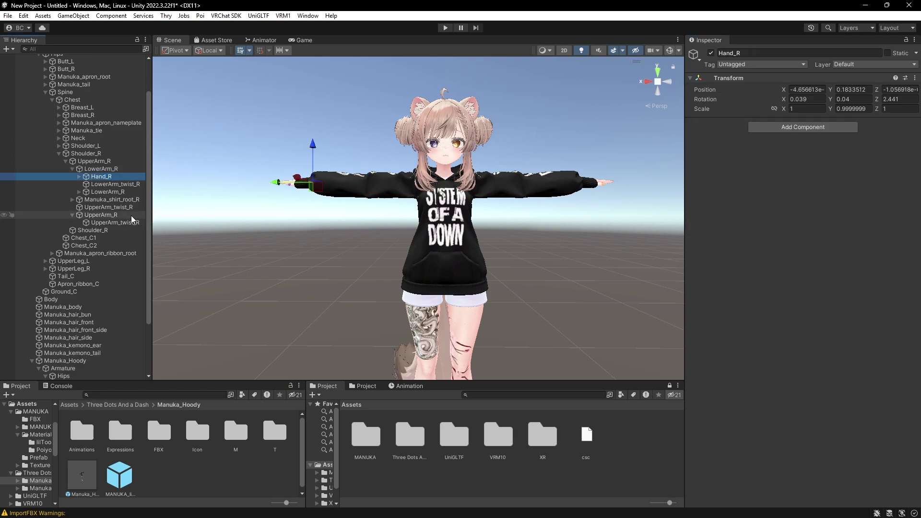
{"action": "left_click", "coordinate": [79, 191]}
{"action": "left_click", "coordinate": [98, 199]}
{"action": "left_click_drag", "start_coordinate": [109, 180], "coordinate": [109, 180]}
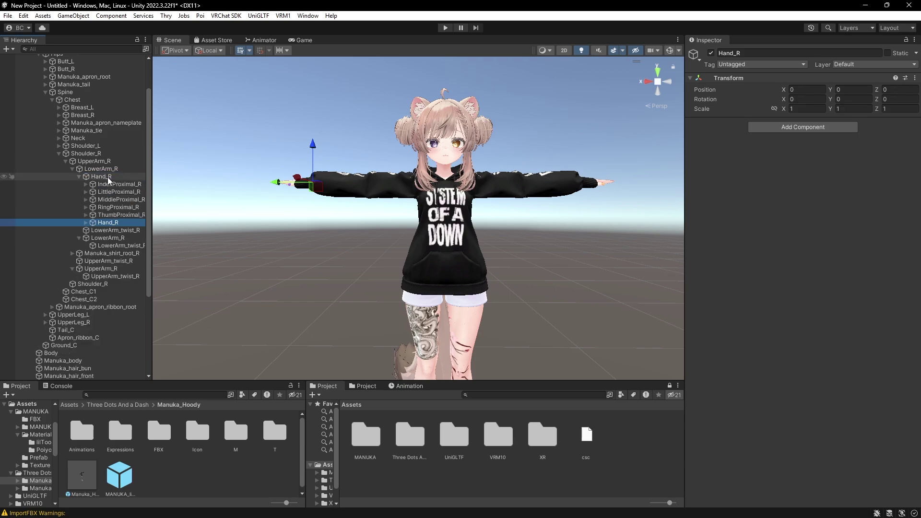
Retest the avatar's Hand_R bone with the nested outfit bone by rotating it around X, and restore its rotation.
{"action": "left_click", "coordinate": [98, 178]}
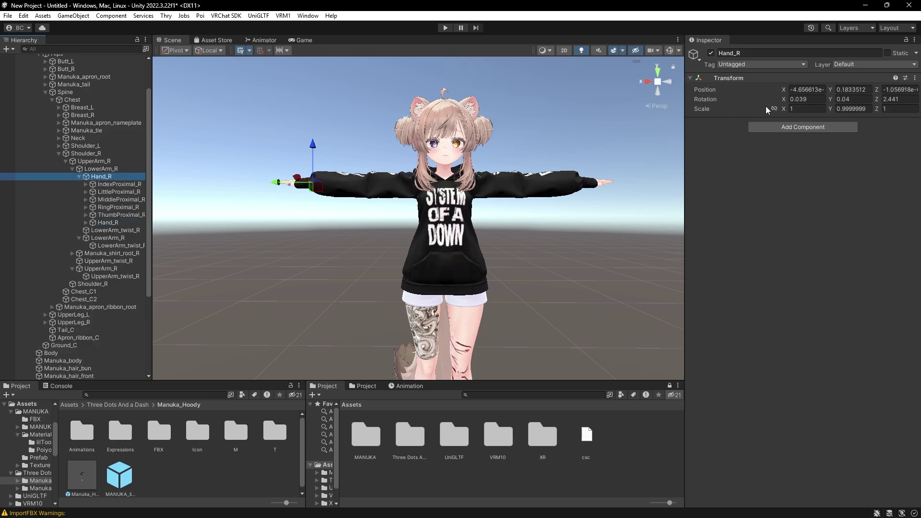
{"action": "left_click", "coordinate": [785, 99]}
{"action": "left_click_drag", "start_coordinate": [661, 112], "coordinate": [878, 159]}
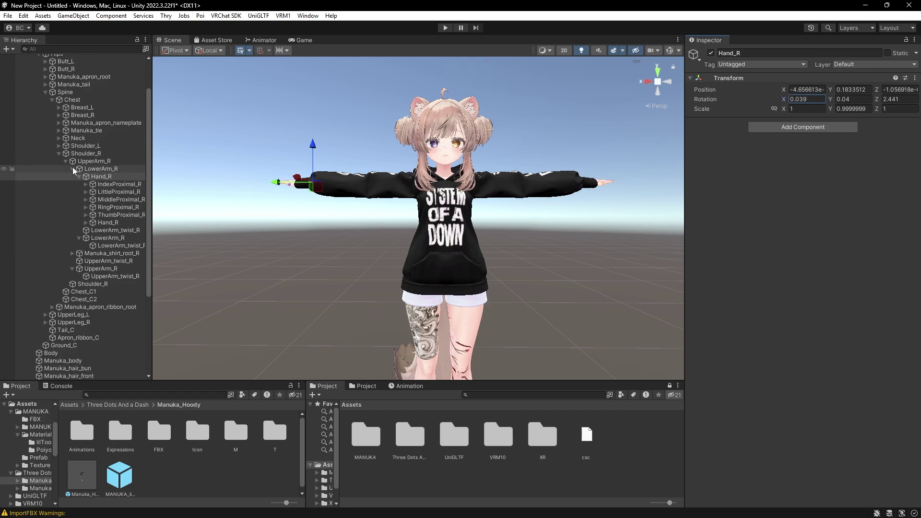
{"action": "left_click", "coordinate": [59, 160]}
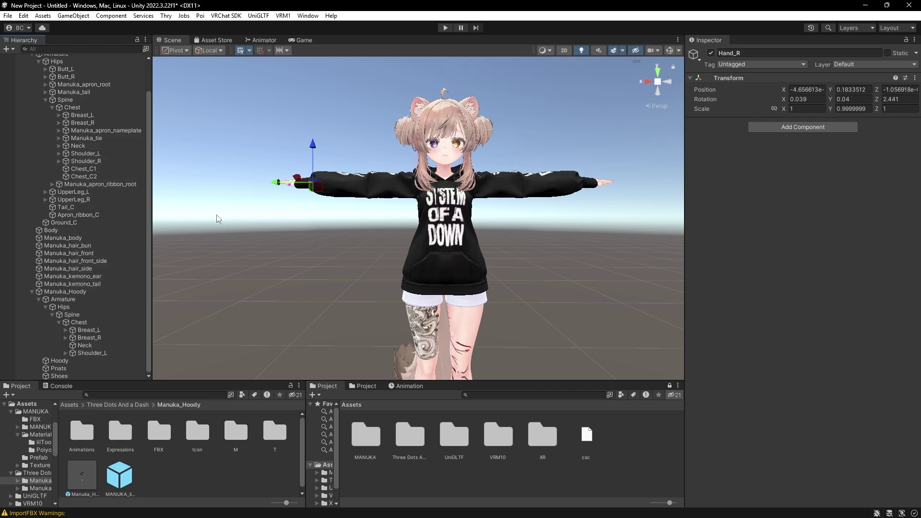
Examine how the hoodie fits the avatar's outstretched right arm, cuff and torso.
{"action": "scroll", "coordinate": [376, 236], "scroll_direction": "down", "scroll_amount": 5}
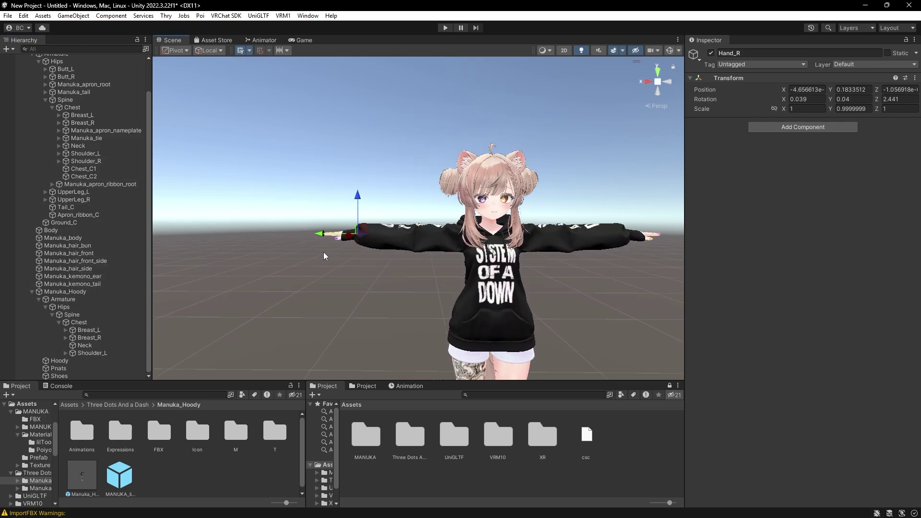
{"action": "middle_click_drag", "start_coordinate": [365, 249], "coordinate": [375, 233]}
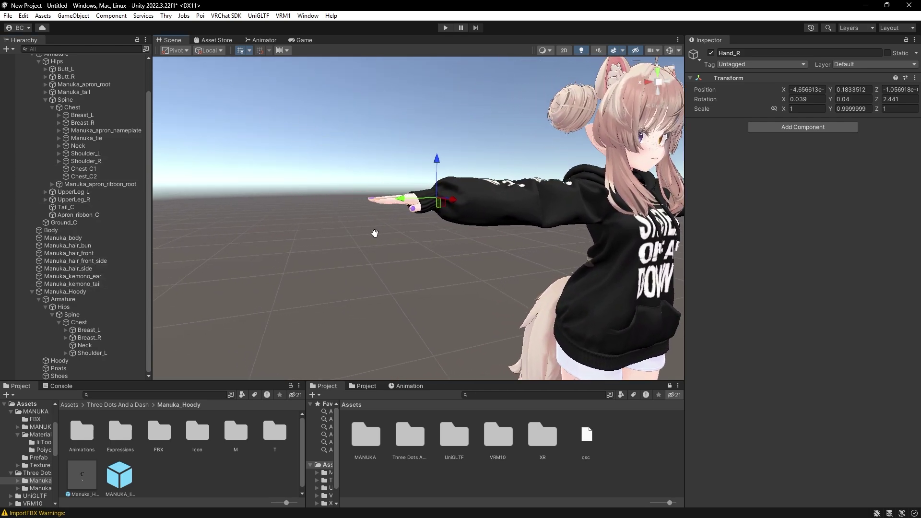
{"action": "scroll", "coordinate": [443, 209], "scroll_direction": "up", "scroll_amount": 3}
{"action": "scroll", "coordinate": [379, 212], "scroll_direction": "down", "scroll_amount": 4}
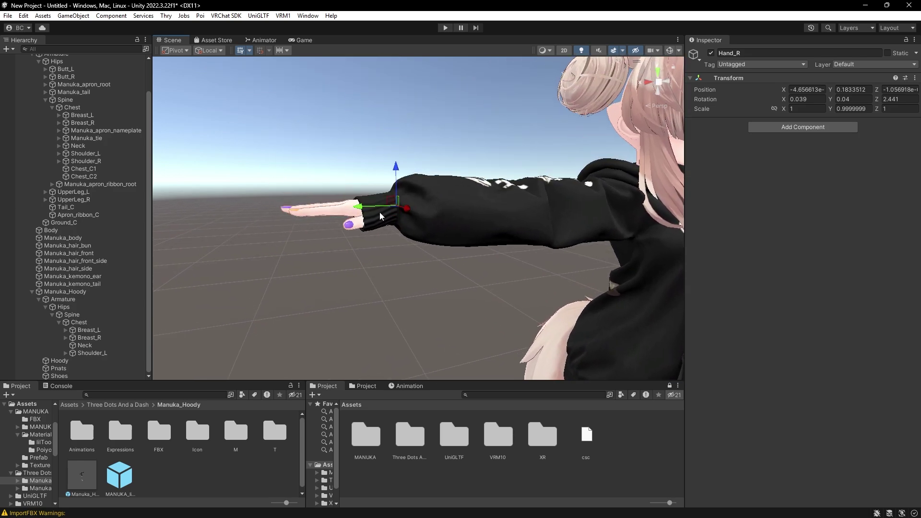
{"action": "left_click_drag", "start_coordinate": [466, 223], "coordinate": [374, 216], "text": "alt"}
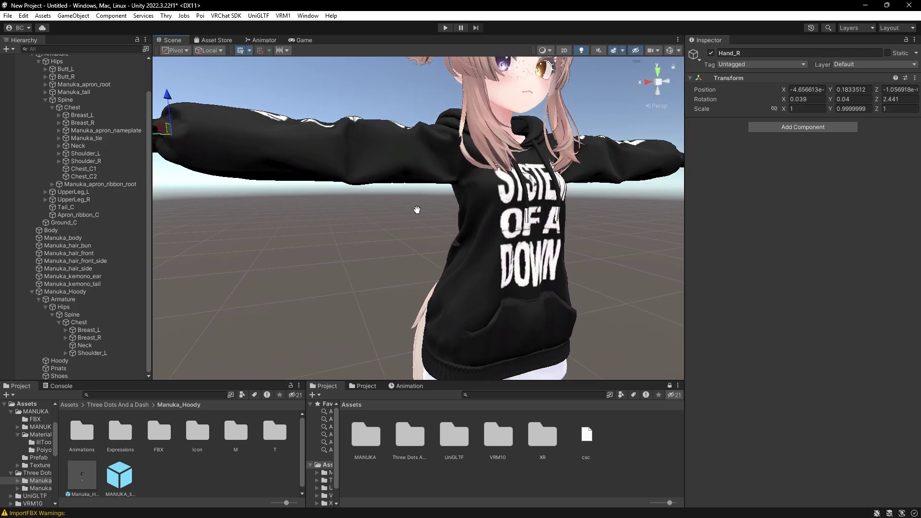
Nest the outfit's Shoulder_L bone under the avatar's Shoulder_L.
{"action": "scroll", "coordinate": [374, 216], "scroll_direction": "down", "scroll_amount": 3}
{"action": "scroll", "coordinate": [369, 213], "scroll_direction": "up", "scroll_amount": 2}
{"action": "scroll", "coordinate": [366, 210], "scroll_direction": "down", "scroll_amount": 3}
{"action": "scroll", "coordinate": [366, 210], "scroll_direction": "down", "scroll_amount": 4}
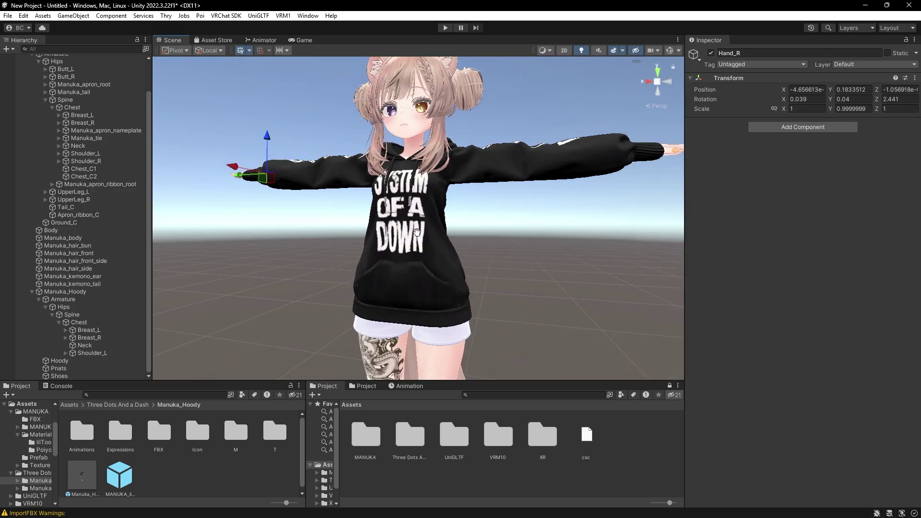
{"action": "left_click", "coordinate": [59, 153]}
{"action": "left_click", "coordinate": [65, 161]}
{"action": "scroll", "coordinate": [72, 192], "scroll_direction": "down", "scroll_amount": 3}
{"action": "left_click_drag", "start_coordinate": [88, 351], "coordinate": [89, 70]}
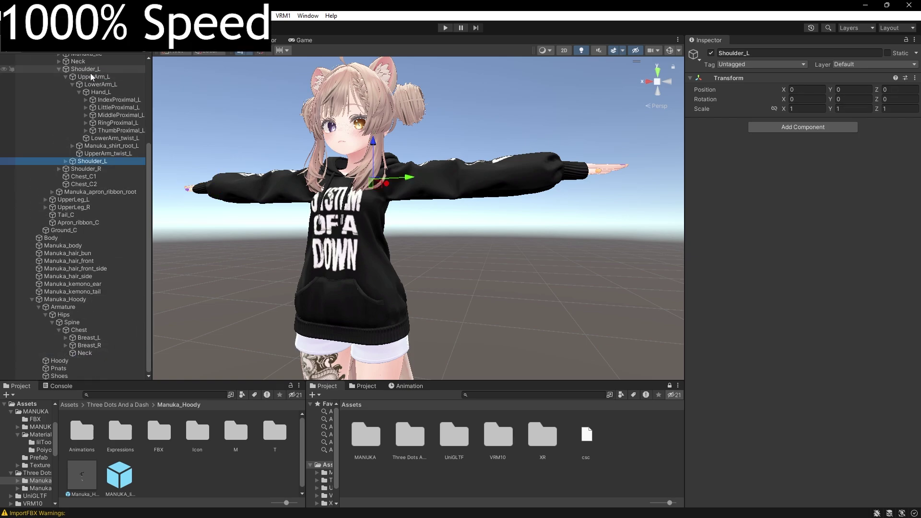
Nest the outfit's UpperArm_L, LowerArm_L and Hand_L bones under the avatar's bones of the same names.
{"action": "scroll", "coordinate": [90, 95], "scroll_direction": "up", "scroll_amount": 5}
{"action": "left_click_drag", "start_coordinate": [100, 288], "coordinate": [95, 196]}
{"action": "left_click_drag", "start_coordinate": [106, 289], "coordinate": [101, 211]}
{"action": "left_click", "coordinate": [86, 257]}
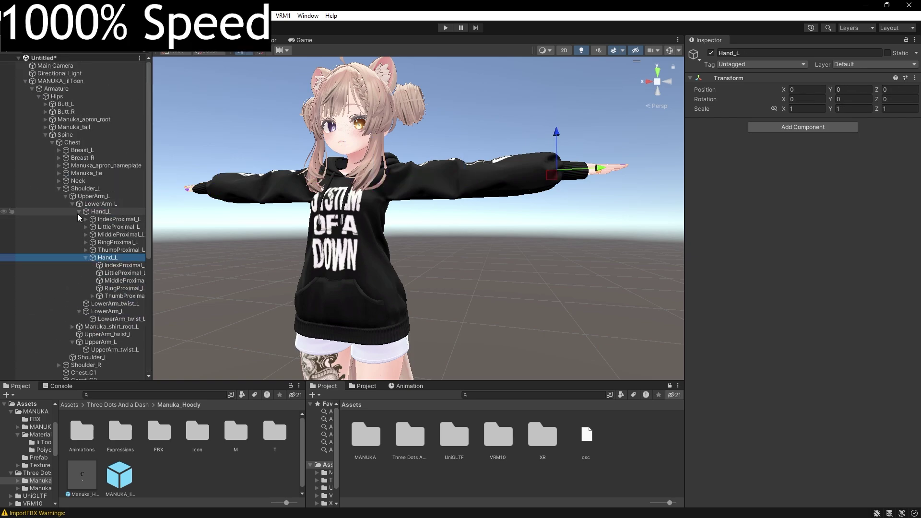
Nest the outfit's Neck, Breast_R and Breast_R.001 bones under the avatar's matching bones.
{"action": "left_click", "coordinate": [92, 350]}
{"action": "left_click_drag", "start_coordinate": [91, 365], "coordinate": [81, 162]}
{"action": "left_click", "coordinate": [59, 138]}
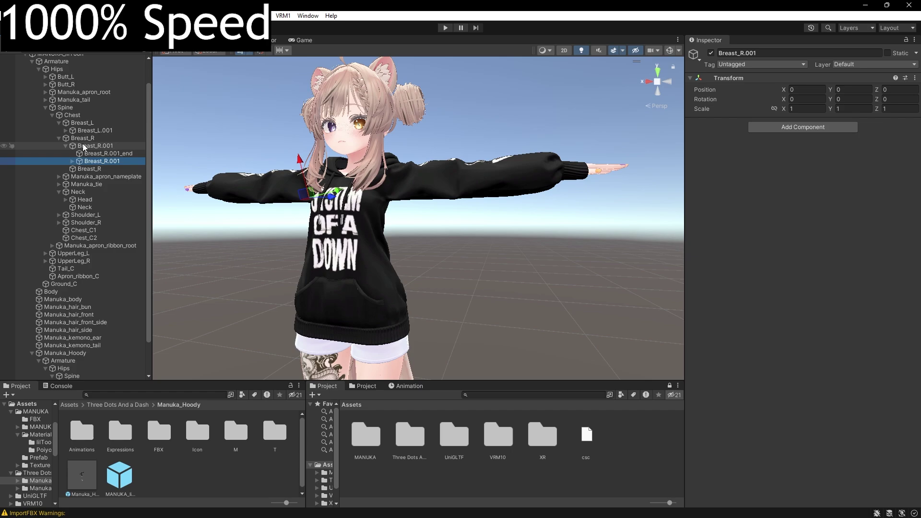
Nest the outfit's Breast_L and Breast_L.001 bones under their avatar counterparts and place Breast_L.001_end inside the avatar's Breast_L.001.
{"action": "scroll", "coordinate": [72, 240], "scroll_direction": "down", "scroll_amount": 2}
{"action": "left_click_drag", "start_coordinate": [98, 335], "coordinate": [92, 123]}
{"action": "left_click_drag", "start_coordinate": [103, 146], "coordinate": [101, 130]}
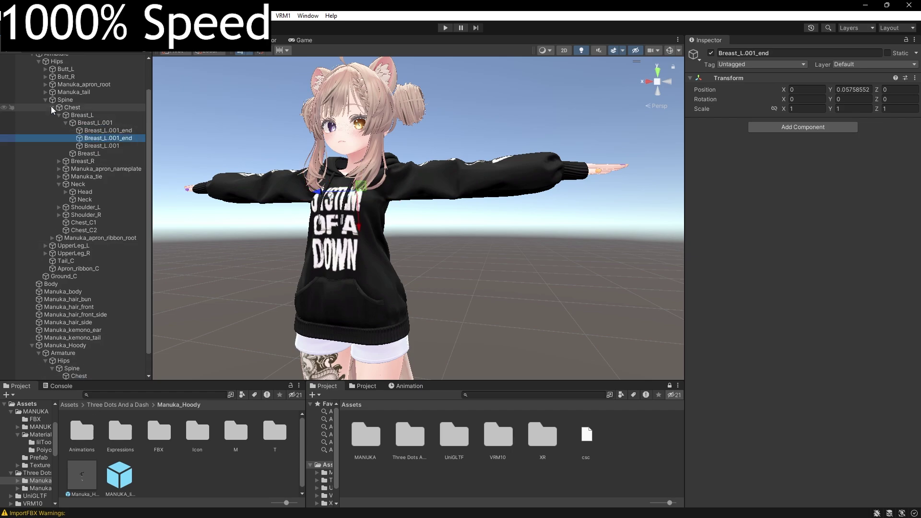
Nest the outfit's remaining Chest, Spine and Hips bones under the avatar's matching bones, emptying the Manuka_Hoody armature.
{"action": "left_click", "coordinate": [52, 107]}
{"action": "left_click_drag", "start_coordinate": [79, 289], "coordinate": [65, 135]}
{"action": "left_click", "coordinate": [52, 143]}
{"action": "left_click_drag", "start_coordinate": [63, 281], "coordinate": [57, 96]}
{"action": "scroll", "coordinate": [398, 275], "scroll_direction": "down", "scroll_amount": 5}
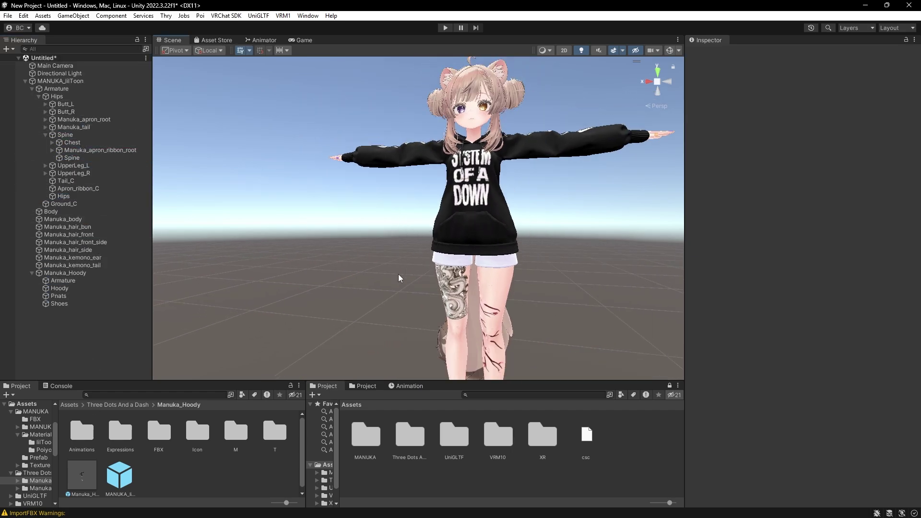
Test-move the whole MANUKA_lilToon avatar along the X axis and undo the move.
{"action": "left_click", "coordinate": [53, 80]}
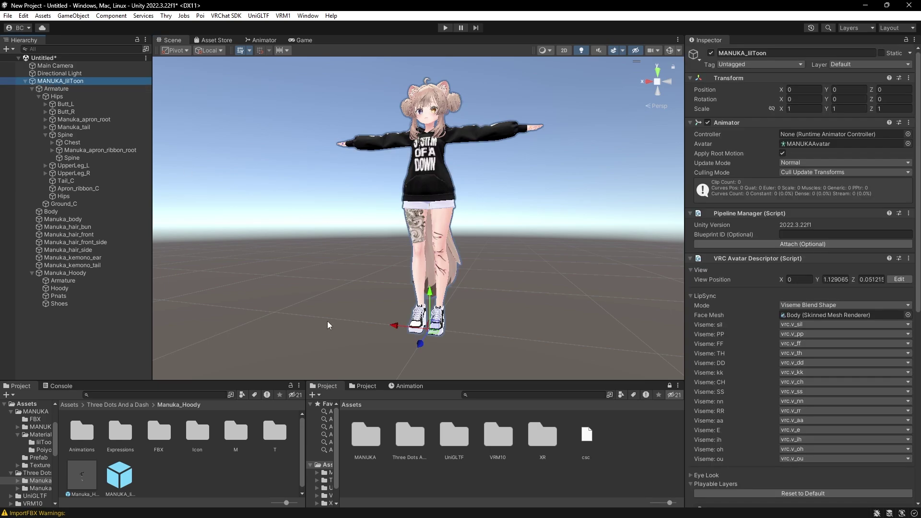
{"action": "mouse_move", "coordinate": [390, 326]}
{"action": "left_mouse_down"}
{"action": "mouse_move", "coordinate": [369, 324]}
{"action": "mouse_move", "coordinate": [383, 326]}
{"action": "left_mouse_up"}
{"action": "key", "text": "ctrl+z"}
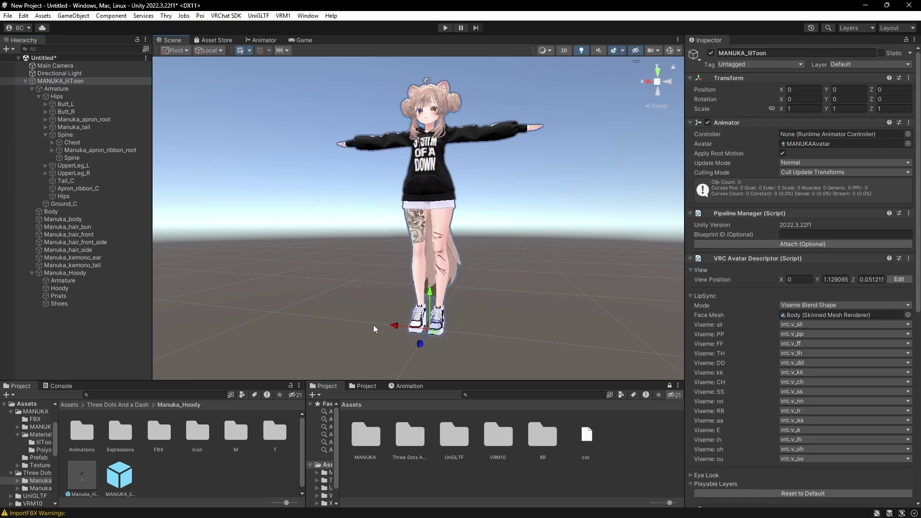
{"action": "scroll", "coordinate": [498, 277], "scroll_direction": "up", "scroll_amount": 5}
{"action": "scroll", "coordinate": [496, 246], "scroll_direction": "down", "scroll_amount": 2}
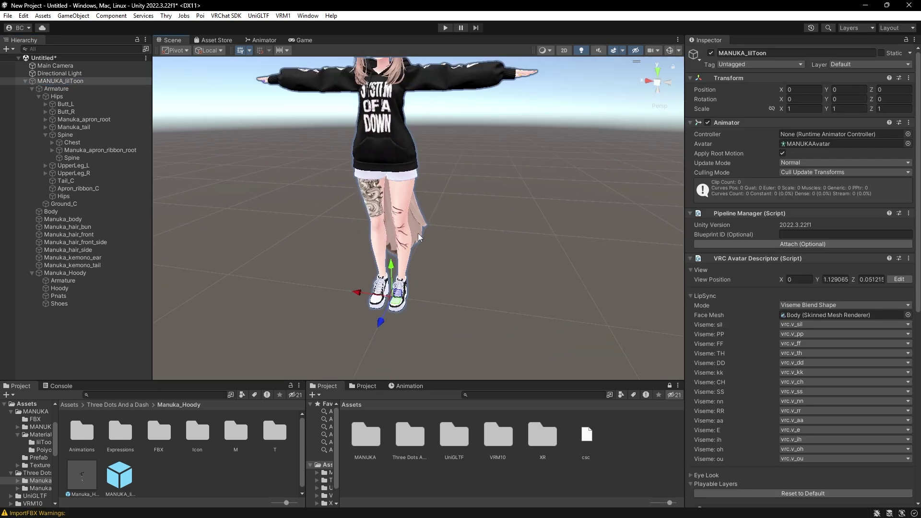
Test-rotate the avatar's Butt_R and UpperLeg_L bones around X, undoing the UpperLeg_L rotation.
{"action": "left_click", "coordinate": [52, 111]}
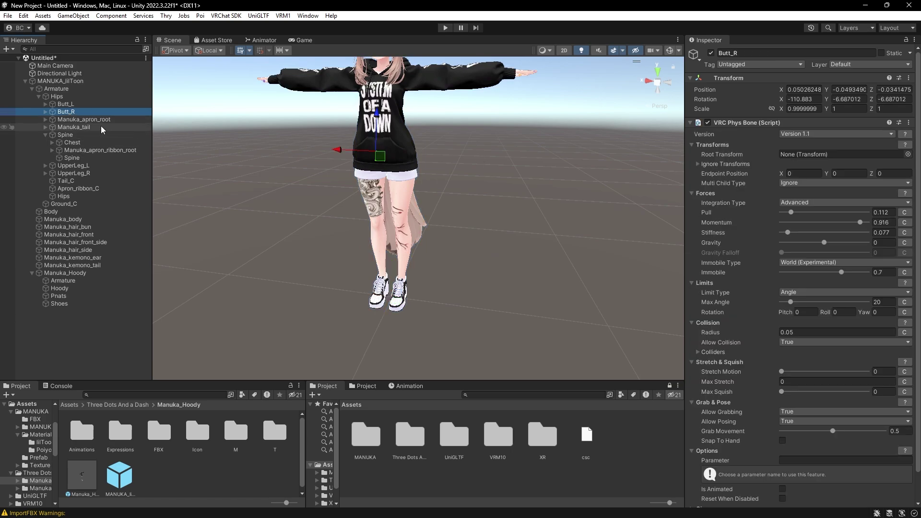
{"action": "left_click_drag", "start_coordinate": [779, 102], "coordinate": [718, 103]}
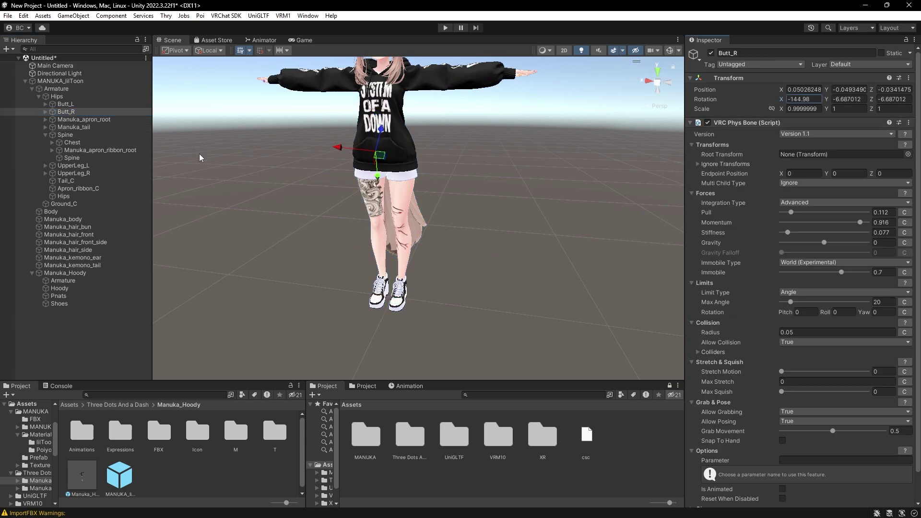
{"action": "left_click", "coordinate": [68, 165]}
{"action": "left_click_drag", "start_coordinate": [783, 99], "coordinate": [689, 178]}
{"action": "key", "text": "ctrl+z"}
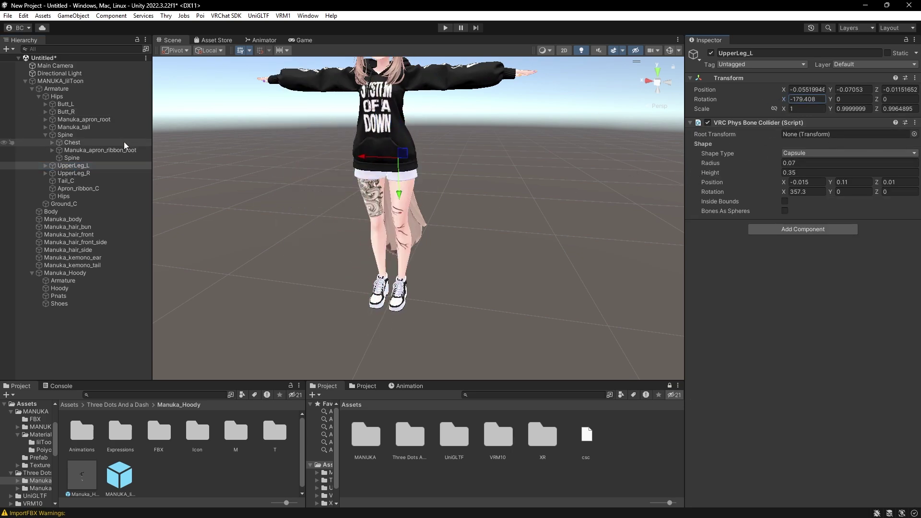
Test-rotate the avatar's UpperLeg_R bone around X and undo the rotation.
{"action": "left_click", "coordinate": [100, 174]}
{"action": "left_click", "coordinate": [782, 100]}
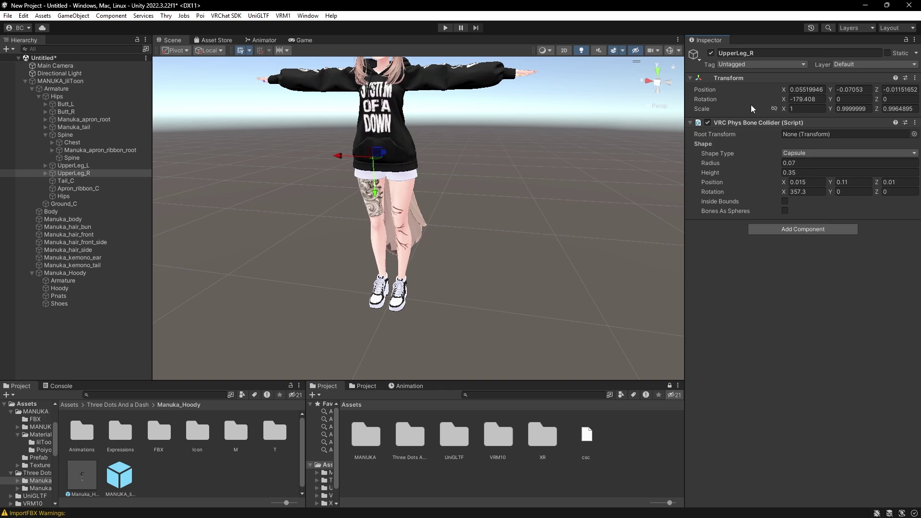
{"action": "left_click_drag", "start_coordinate": [785, 98], "coordinate": [525, 203]}
{"action": "key", "text": "ctrl+z"}
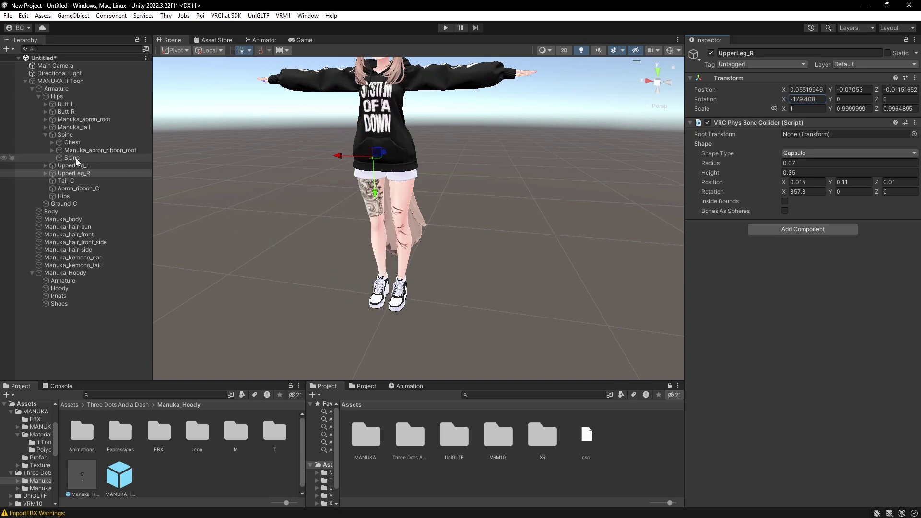
Test how the right shoe follows by rotating the avatar's Foot_R and Toe_R bones around X.
{"action": "left_click", "coordinate": [45, 173]}
{"action": "left_click", "coordinate": [77, 188]}
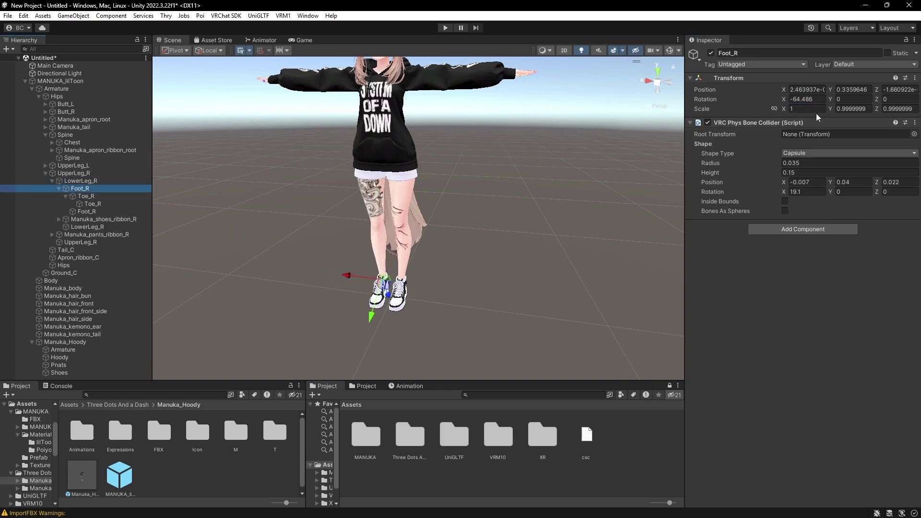
{"action": "left_click_drag", "start_coordinate": [784, 101], "coordinate": [824, 137]}
{"action": "left_click", "coordinate": [82, 196]}
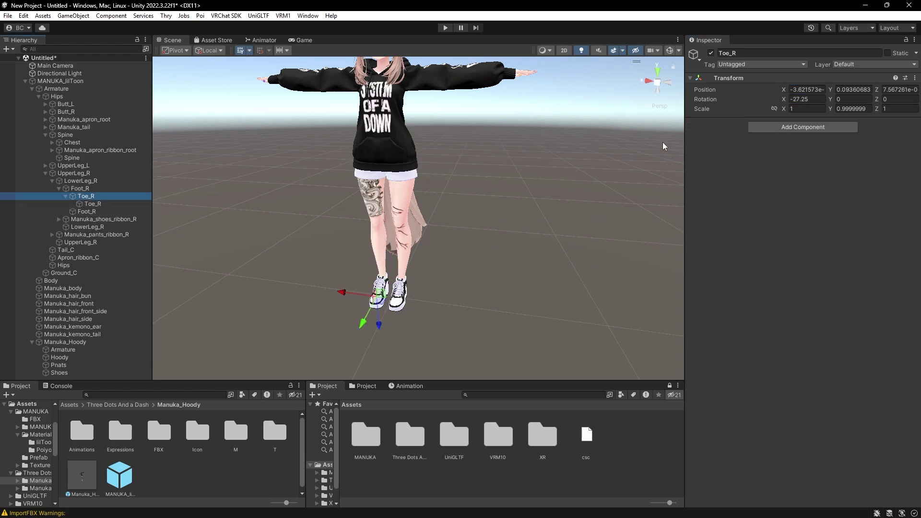
{"action": "left_click_drag", "start_coordinate": [787, 99], "coordinate": [816, 109]}
{"action": "left_click", "coordinate": [106, 204]}
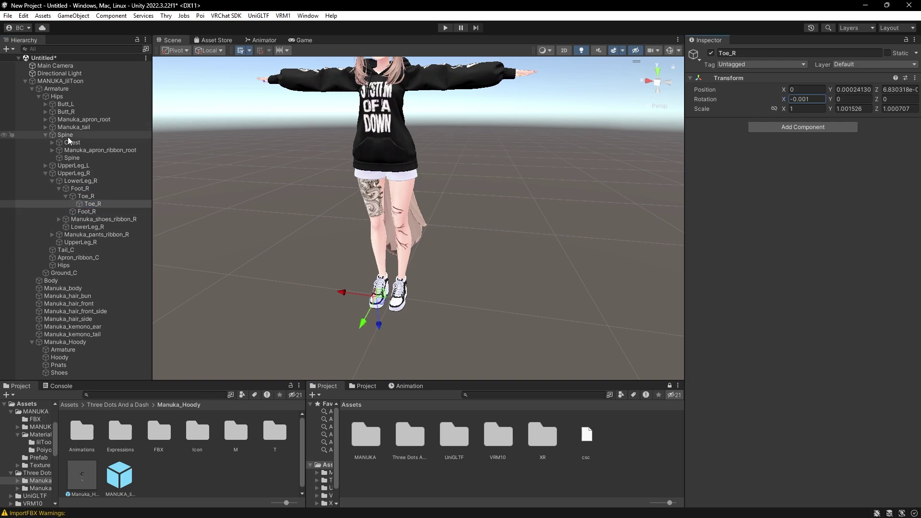
Collapse the MANUKA_lilToon hierarchy and examine the dressed avatar from the front.
{"action": "left_click", "coordinate": [25, 81]}
{"action": "middle_click_drag", "start_coordinate": [254, 168], "coordinate": [323, 235]}
{"action": "right_click_drag", "start_coordinate": [336, 278], "coordinate": [432, 267]}
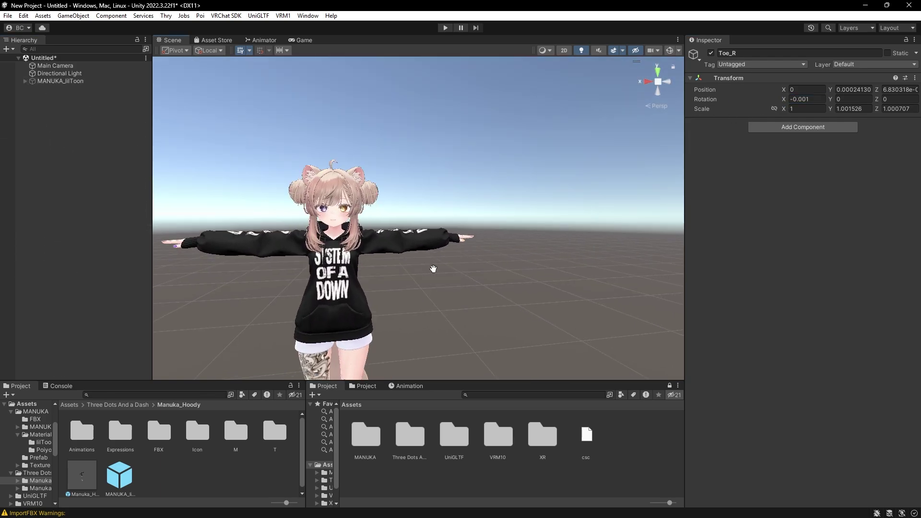
{"action": "middle_click_drag", "start_coordinate": [432, 267], "coordinate": [474, 231]}
{"action": "scroll", "coordinate": [474, 231], "scroll_direction": "up", "scroll_amount": 10}
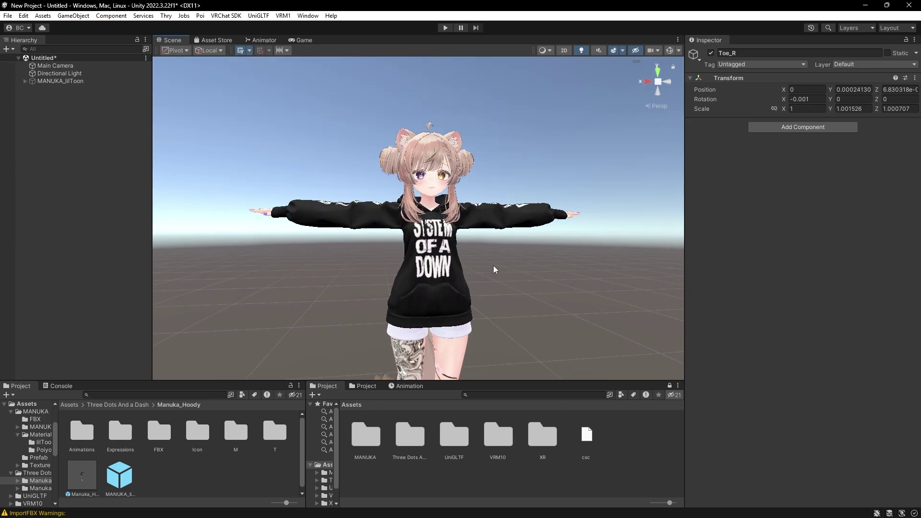
{"action": "middle_click_drag", "start_coordinate": [493, 265], "coordinate": [537, 168]}
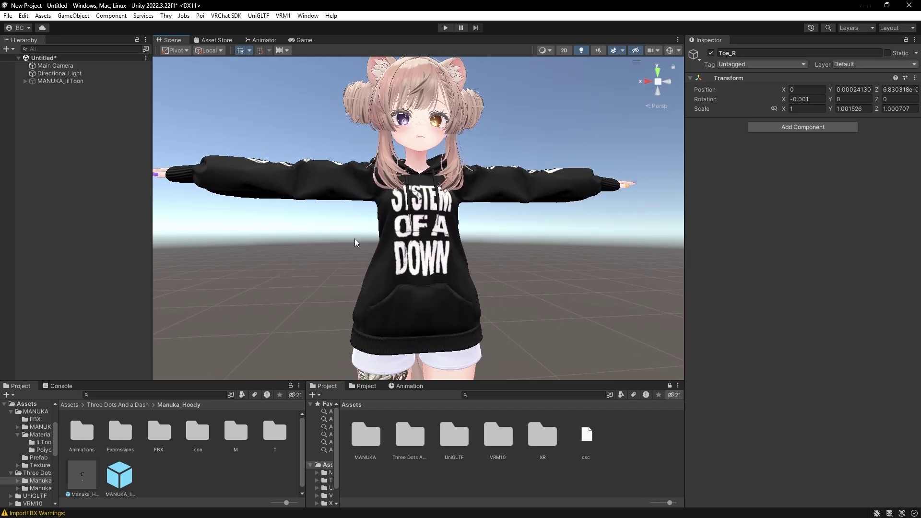
Review the components on the MANUKA_lilToon root object, including the VRC Avatar Descriptor's visemes and playable layers.
{"action": "left_click", "coordinate": [25, 81]}
{"action": "left_click", "coordinate": [36, 82]}
{"action": "left_click", "coordinate": [32, 88]}
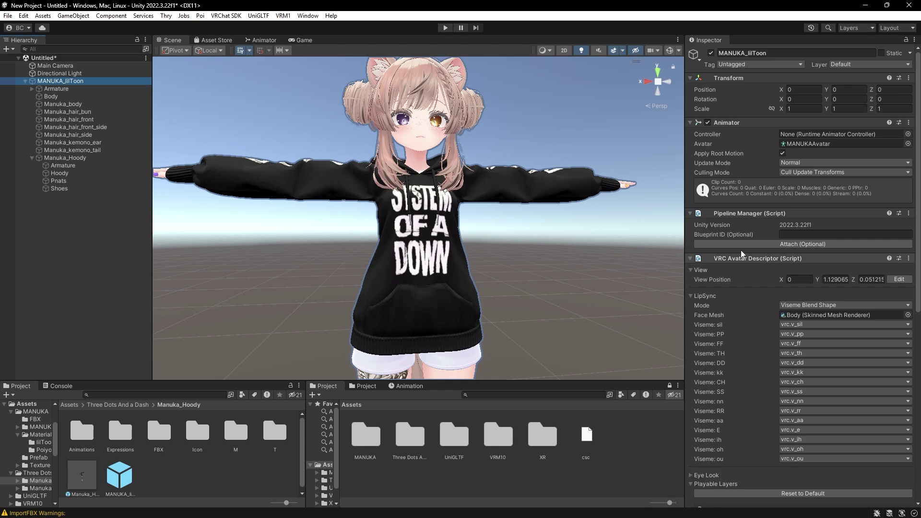
{"action": "scroll", "coordinate": [786, 273], "scroll_direction": "down", "scroll_amount": 3}
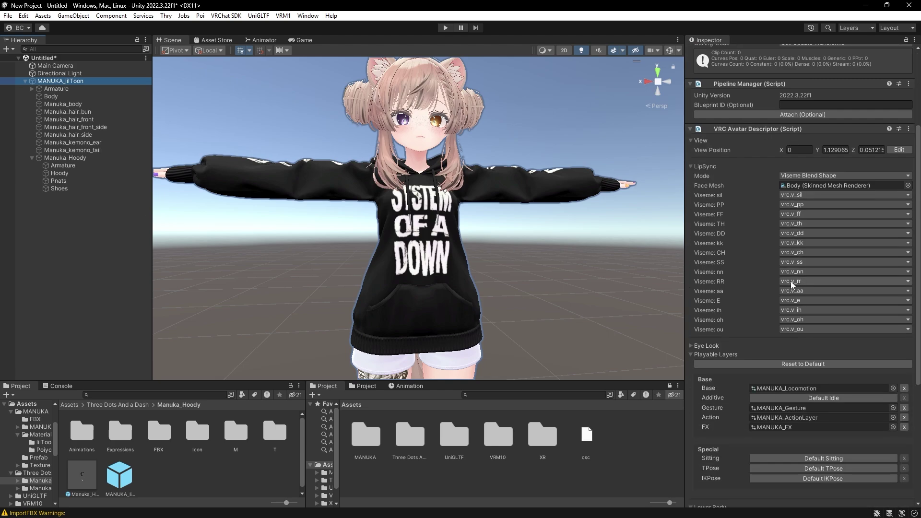
{"action": "scroll", "coordinate": [790, 281], "scroll_direction": "down", "scroll_amount": 3}
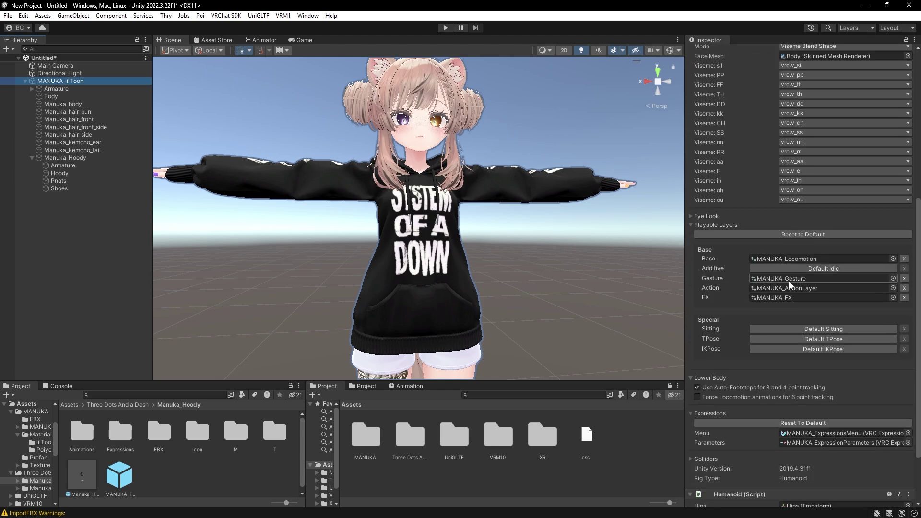
{"action": "scroll", "coordinate": [788, 281], "scroll_direction": "up", "scroll_amount": 6}
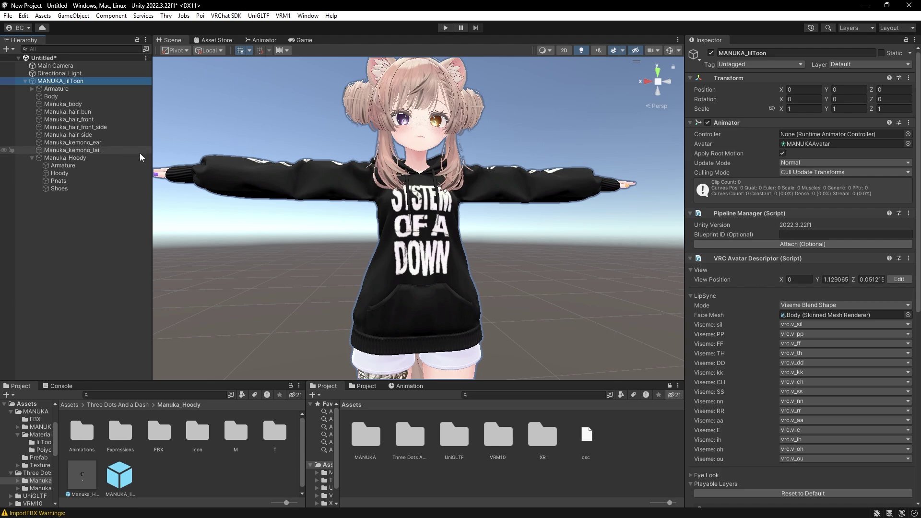
{"action": "scroll", "coordinate": [357, 142], "scroll_direction": "down", "scroll_amount": 2}
Select the MANUKA_lilToon root object and open the VRM 1.0 export for it.
{"action": "left_click", "coordinate": [282, 16]}
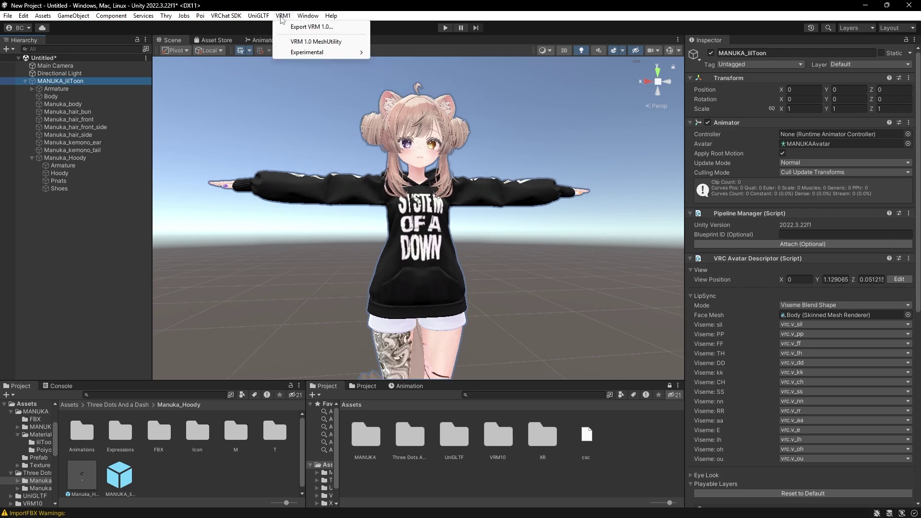
{"action": "left_click", "coordinate": [48, 81]}
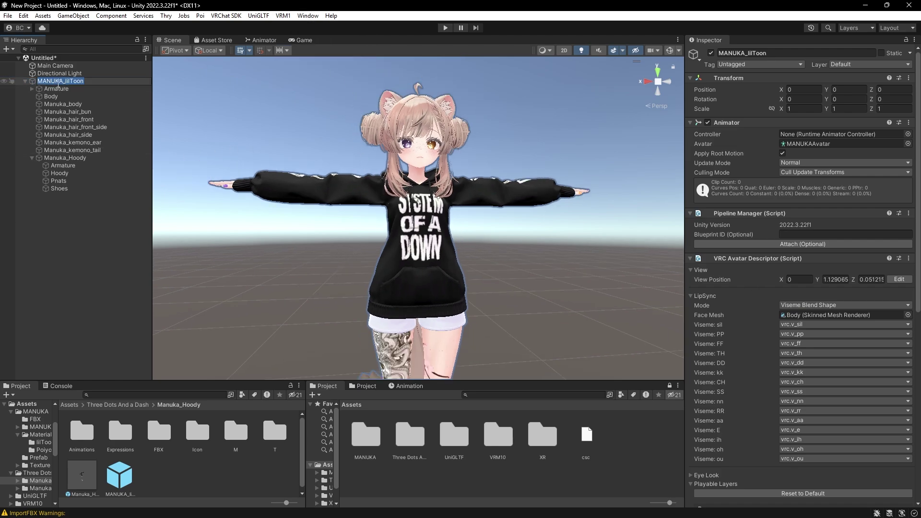
{"action": "left_click", "coordinate": [85, 81]}
{"action": "left_click", "coordinate": [71, 127]}
{"action": "left_click", "coordinate": [81, 80]}
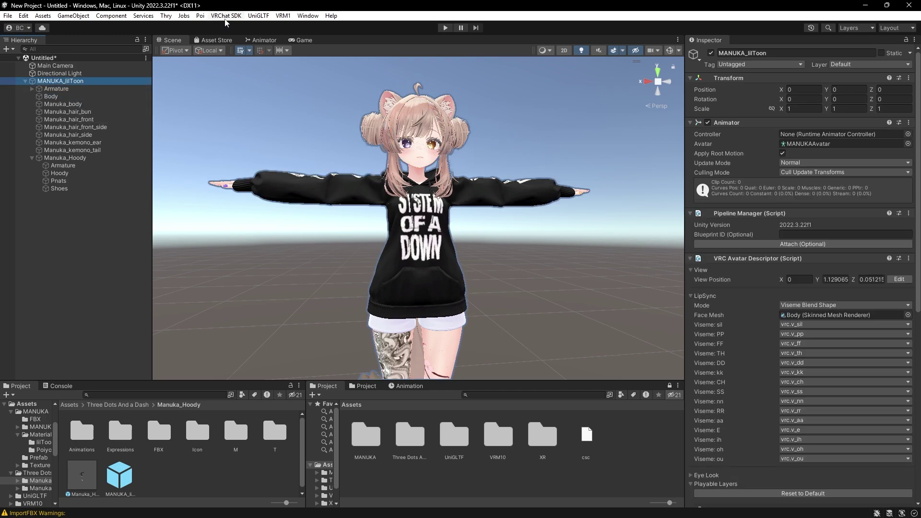
{"action": "left_click", "coordinate": [282, 15]}
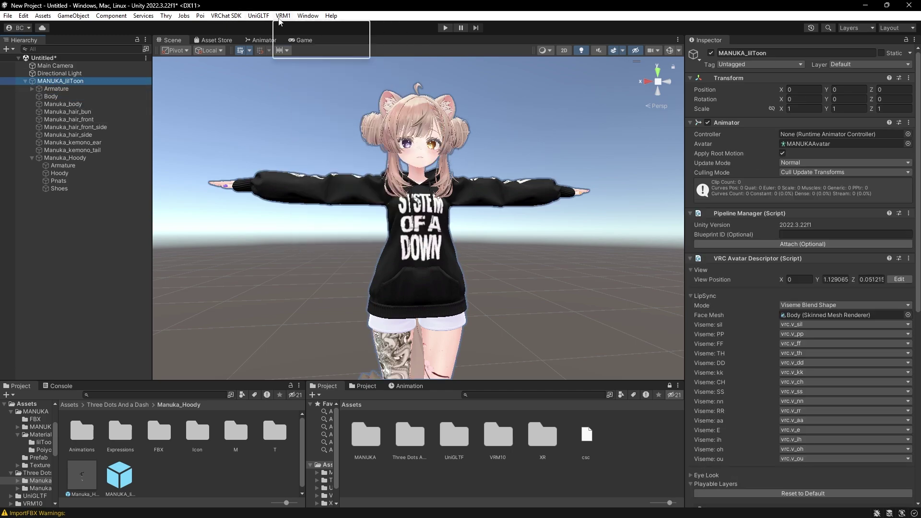
{"action": "left_click", "coordinate": [282, 15]}
{"action": "left_click", "coordinate": [290, 27]}
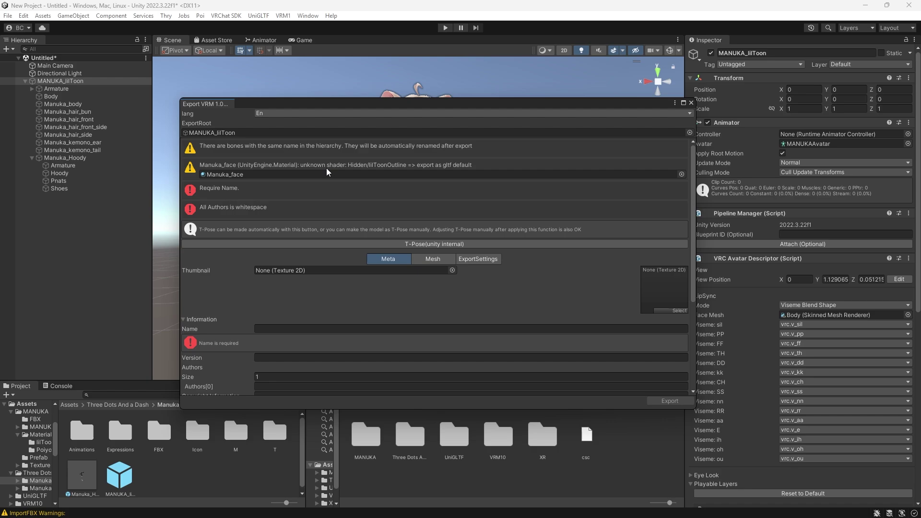
Fill in the export metadata with the name vrwvw and the first author as a.
{"action": "left_click", "coordinate": [268, 328]}
{"action": "type", "text": "vrwvw"}
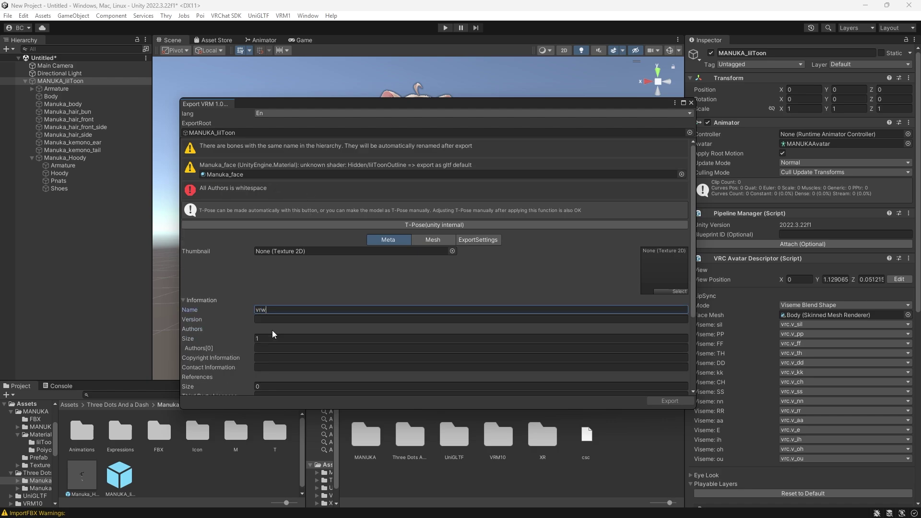
{"action": "left_click", "coordinate": [267, 345]}
{"action": "type", "text": "a"}
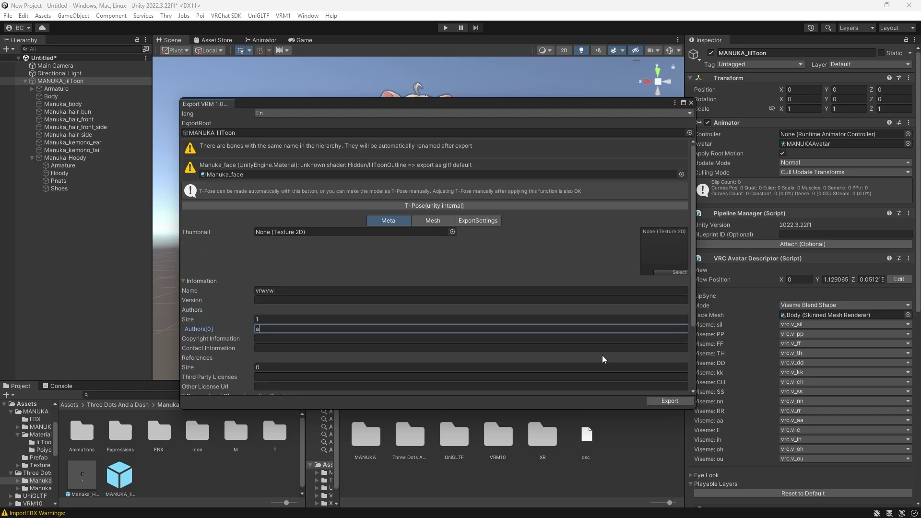
Export the avatar as a VRM file named Test 2 in the models > test folder.
{"action": "left_click", "coordinate": [658, 401]}
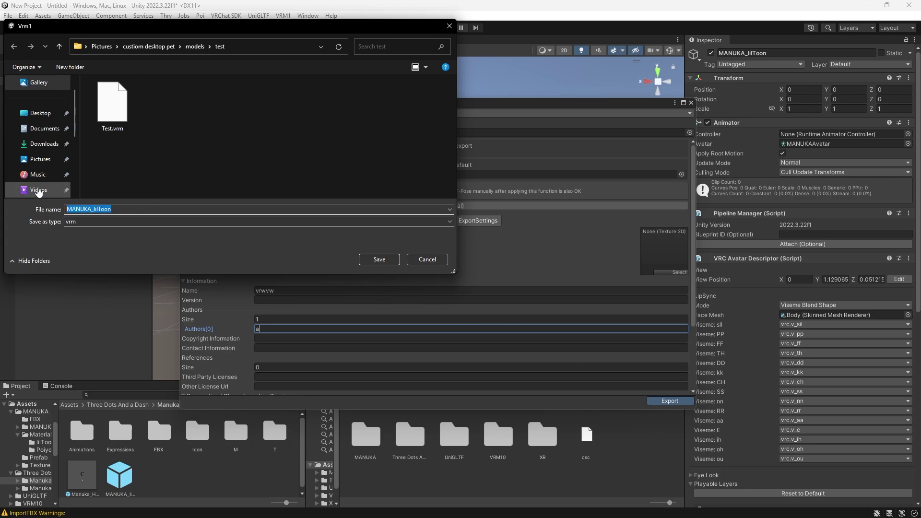
{"action": "type", "text": "Tes"}
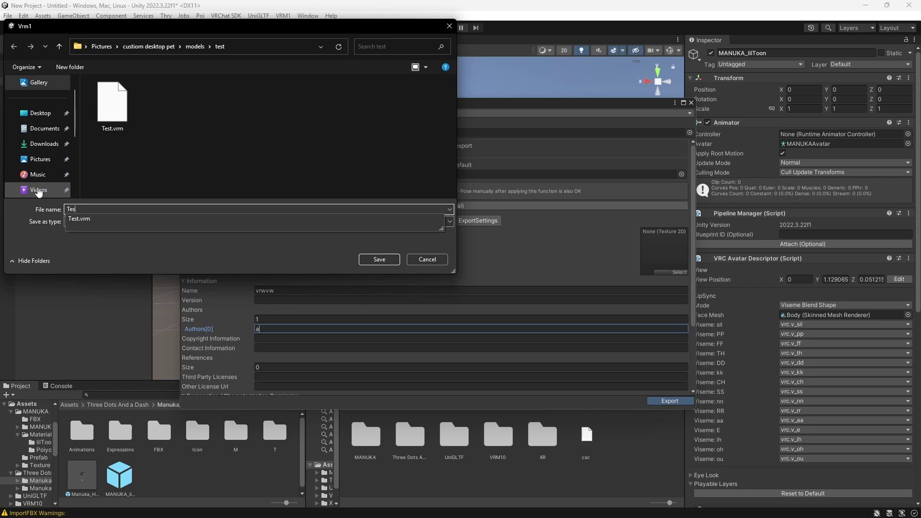
{"action": "type", "text": "t 2"}
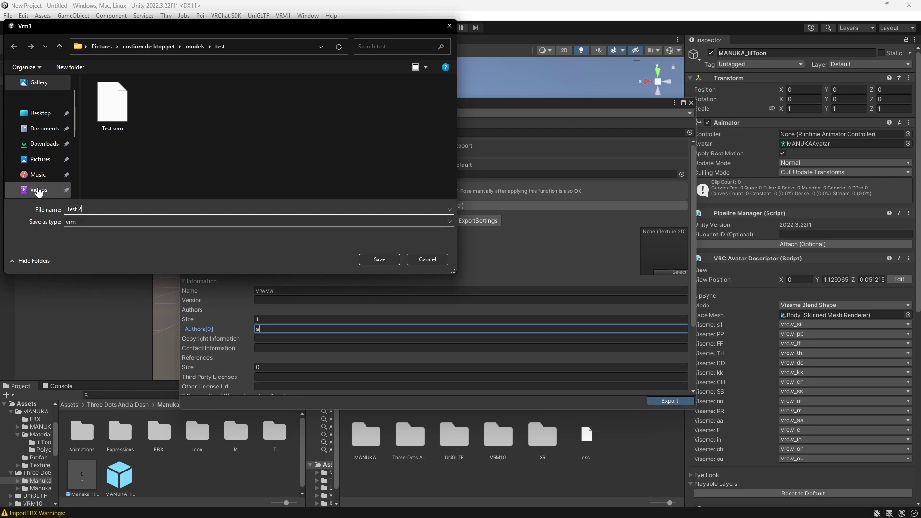
{"action": "left_click", "coordinate": [389, 259]}
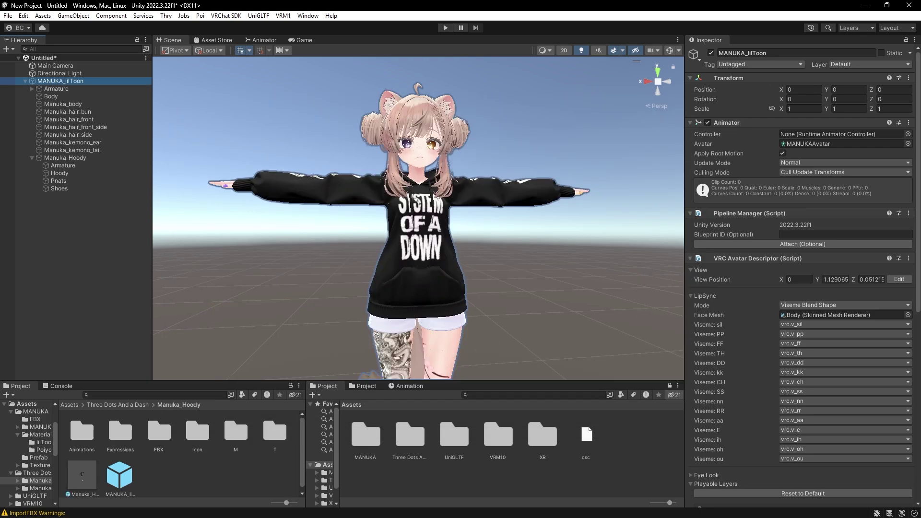
Move the Desktop Mate character beside the hoodie avatar and load Test 2.vrm from the models > test folder as its custom model.
{"action": "left_click_drag", "start_coordinate": [272, 410], "coordinate": [530, 268]}
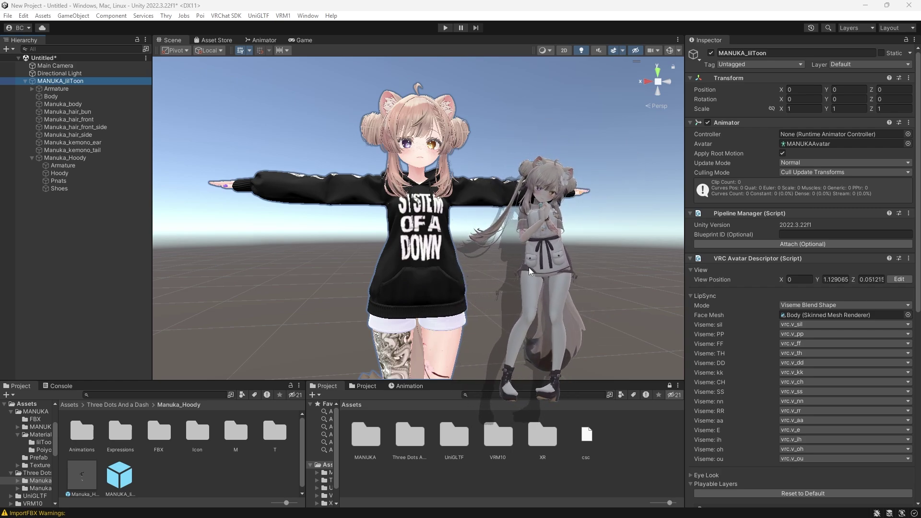
{"action": "left_click", "coordinate": [218, 86]}
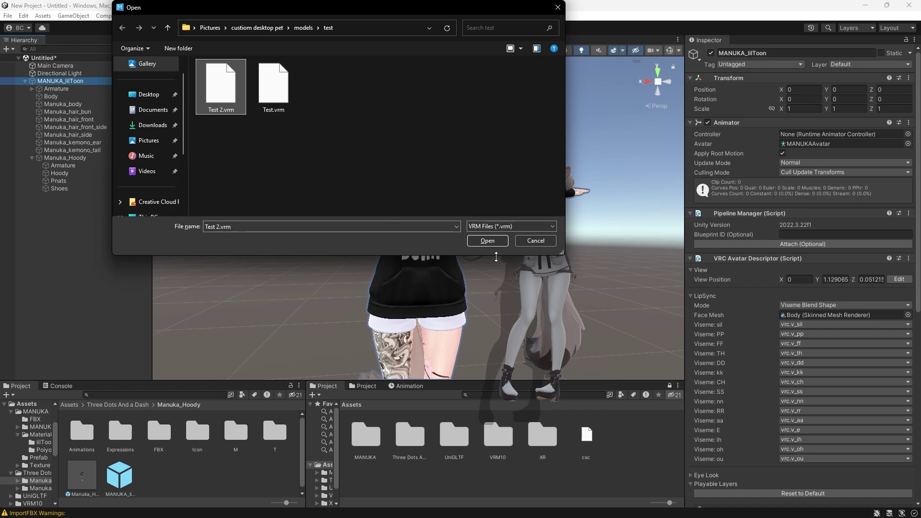
{"action": "left_click", "coordinate": [481, 241]}
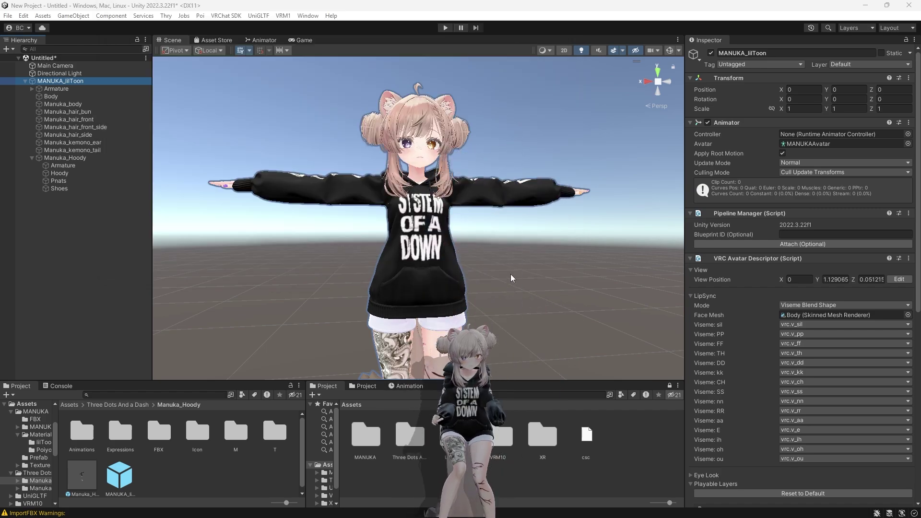
Move the hoodie-wearing desktop character up in front of the avatar and change it to the built-in orange-haired character.
{"action": "left_click_drag", "start_coordinate": [517, 463], "coordinate": [450, 128]}
{"action": "right_click", "coordinate": [421, 223]}
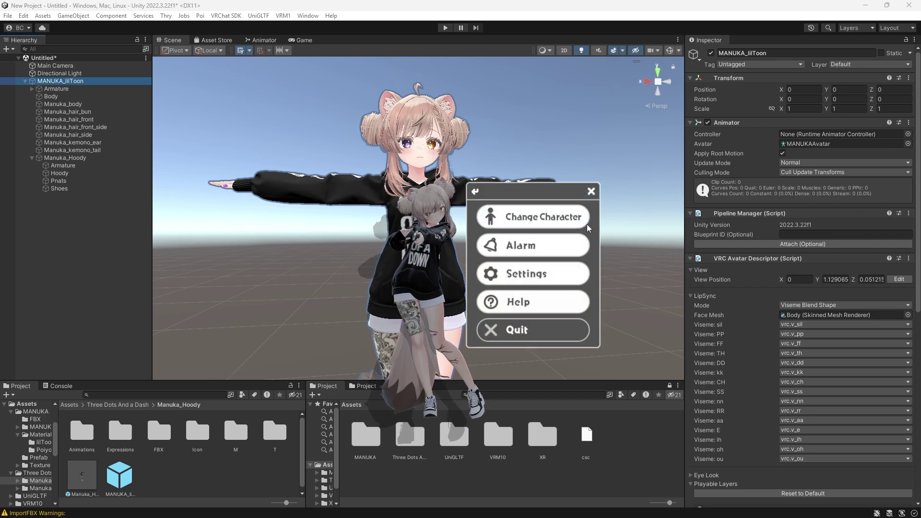
{"action": "left_click", "coordinate": [555, 218]}
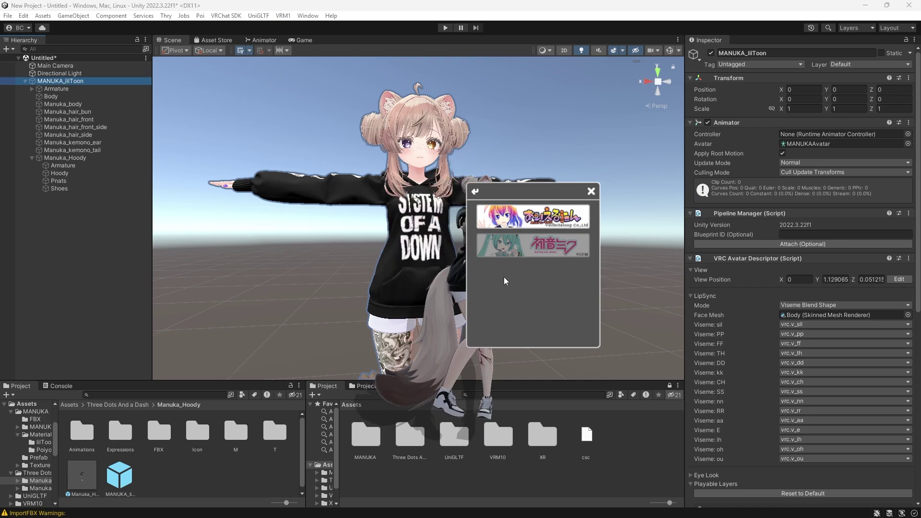
{"action": "left_click", "coordinate": [481, 195]}
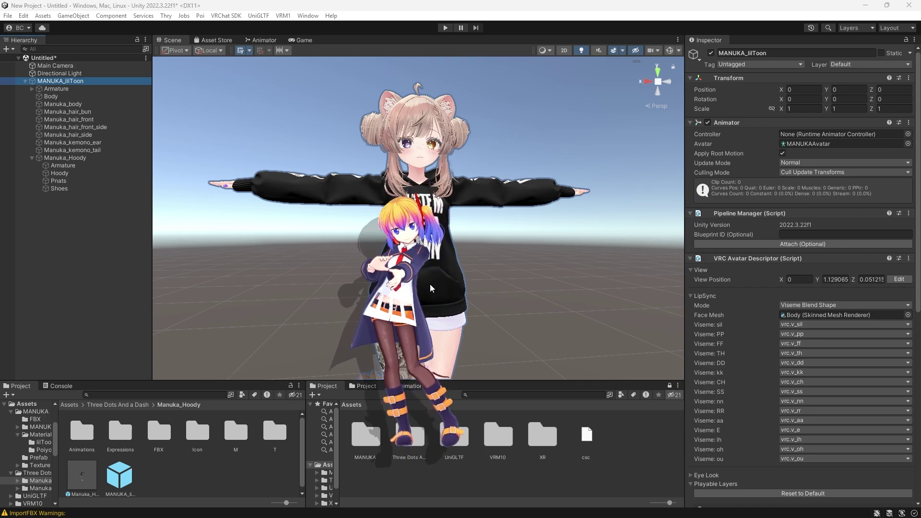
Load VRM ExportFINAL.vrm from the models folder as the desktop character and close the Unity project.
{"action": "left_click", "coordinate": [420, 279]}
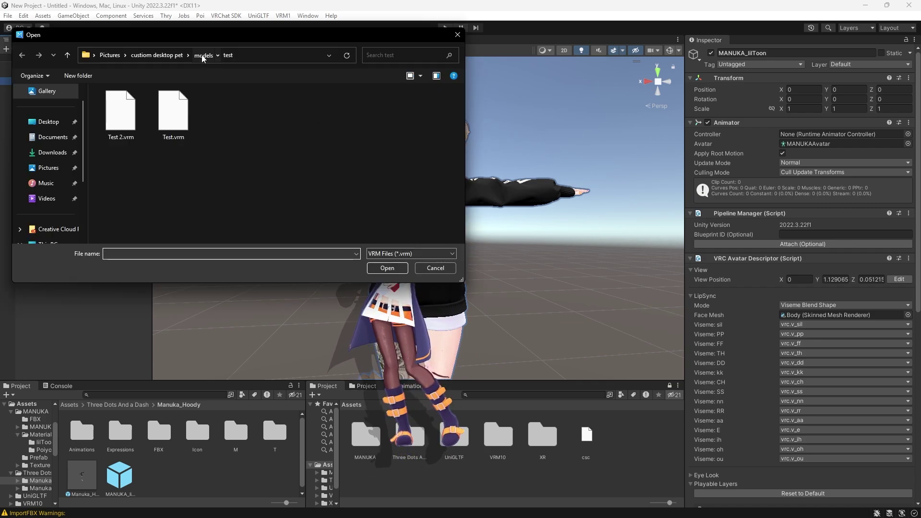
{"action": "left_click", "coordinate": [203, 56]}
{"action": "left_click", "coordinate": [128, 181]}
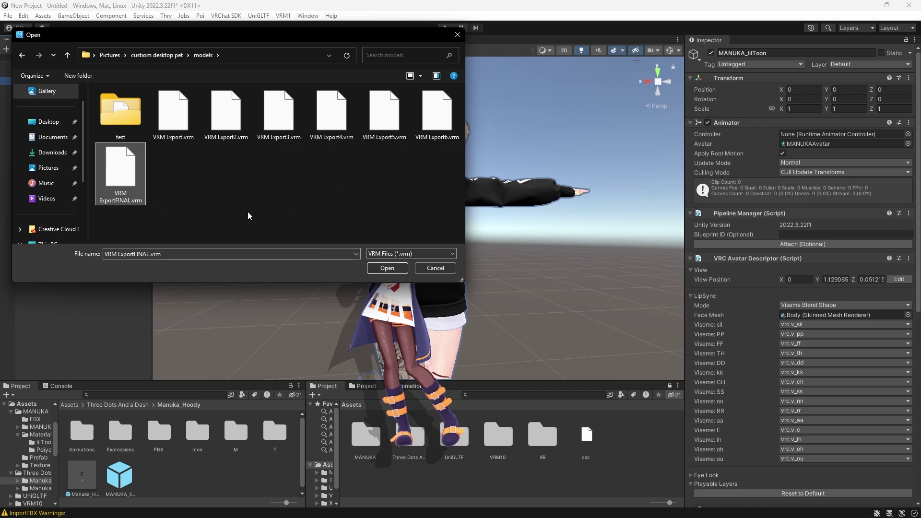
{"action": "left_click", "coordinate": [381, 267]}
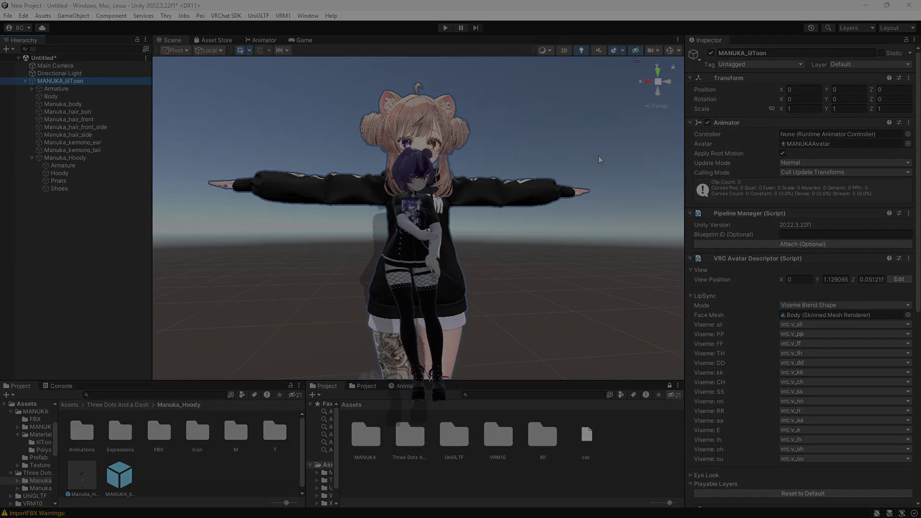
{"action": "left_click", "coordinate": [909, 4]}
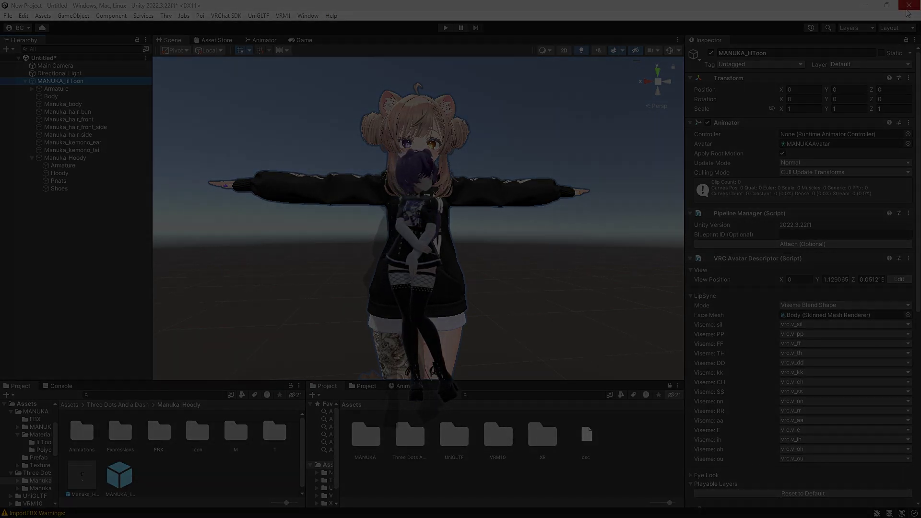